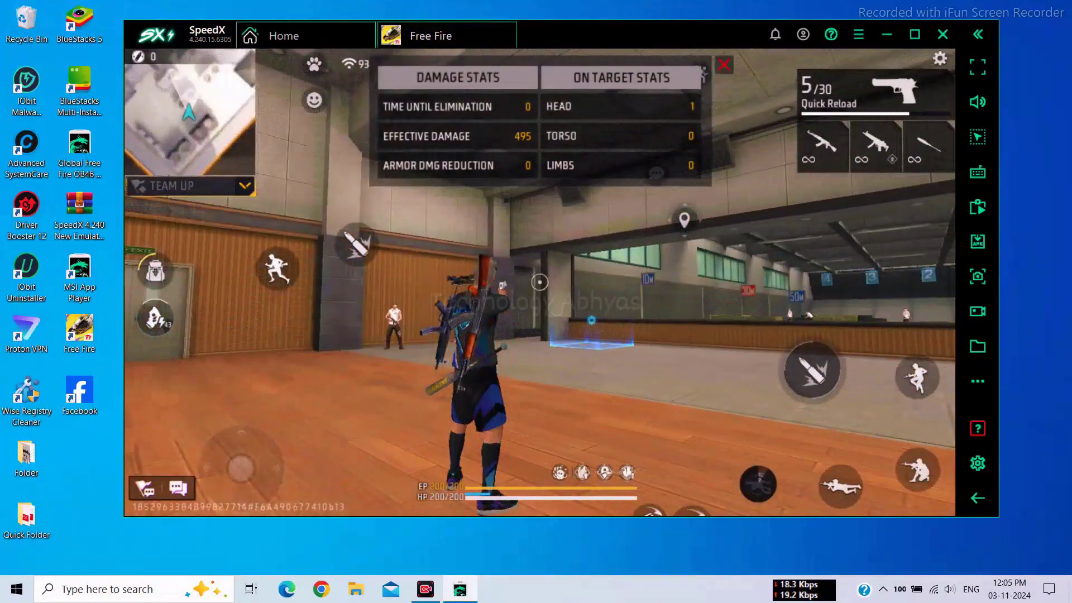
Test moving the character and shooting the pistol in the Free Fire training range
{"action": "key", "text": "space"}
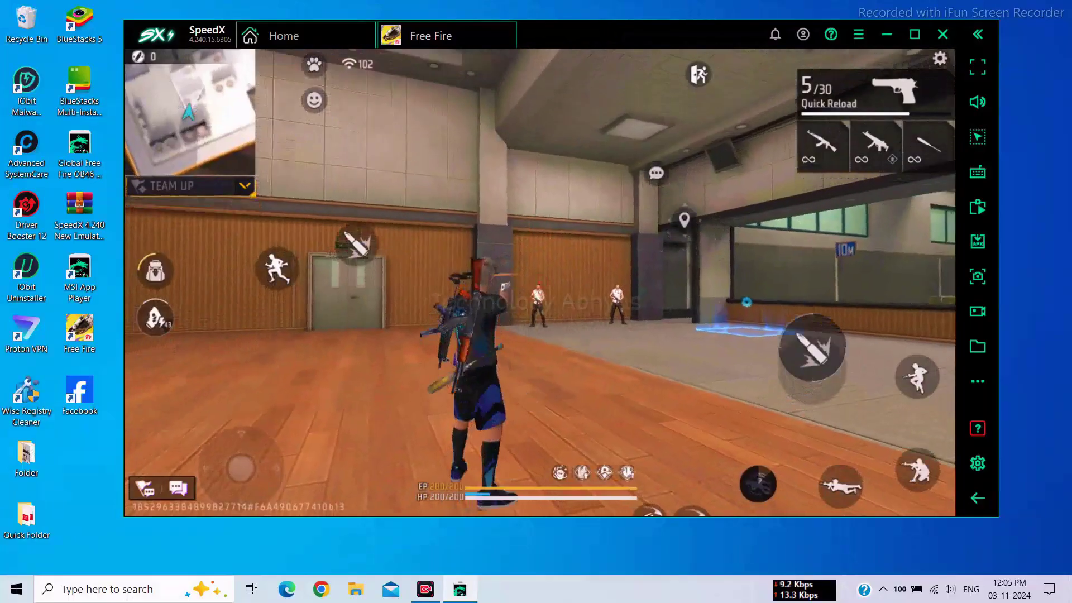
{"action": "key", "text": "space"}
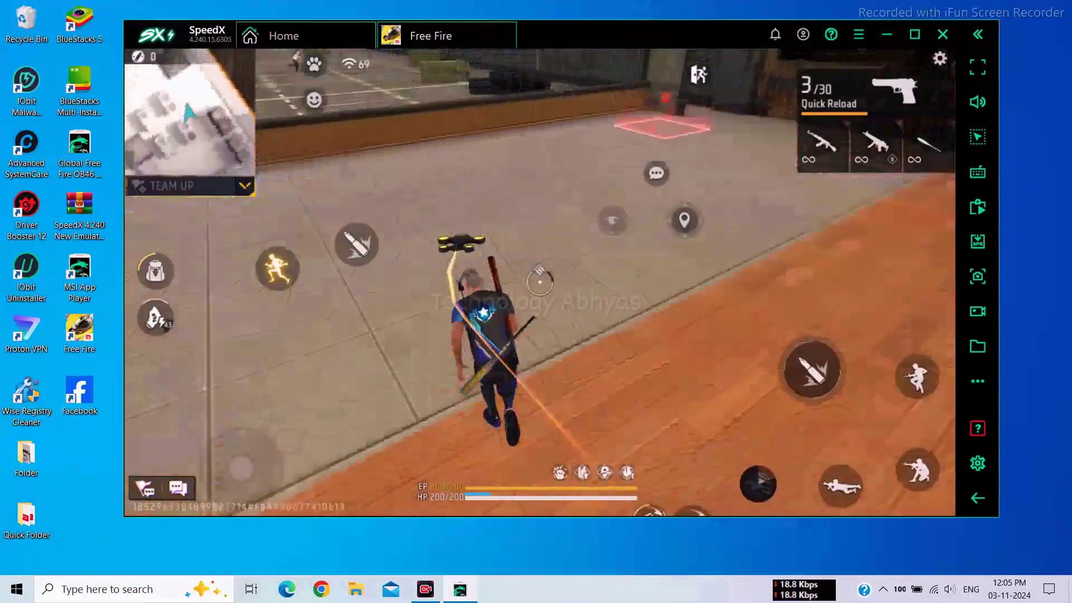
{"action": "key", "text": "space"}
{"action": "key", "text": "w"}
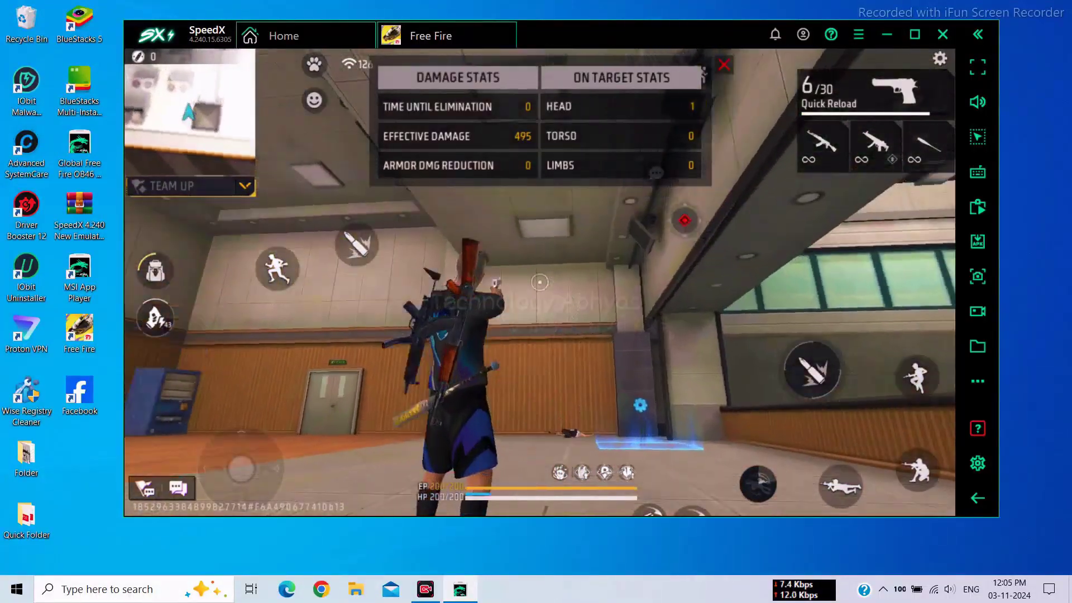
{"action": "key", "text": "space"}
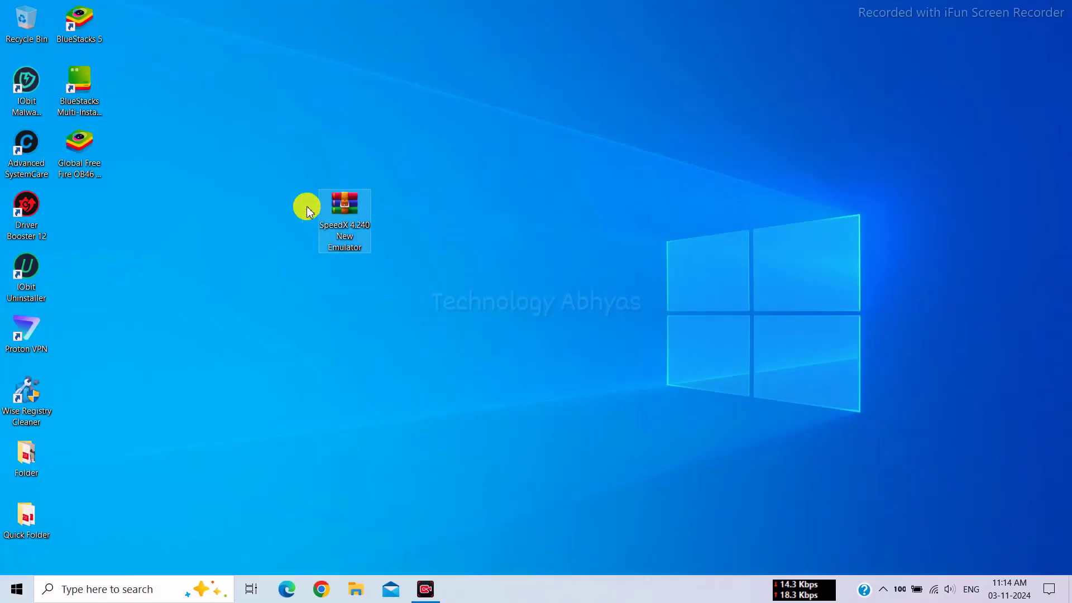
Extract the "SpeedX 4.240 New Emulator" archive directly onto the desktop
{"action": "left_click_drag", "start_coordinate": [258, 150], "coordinate": [387, 298]}
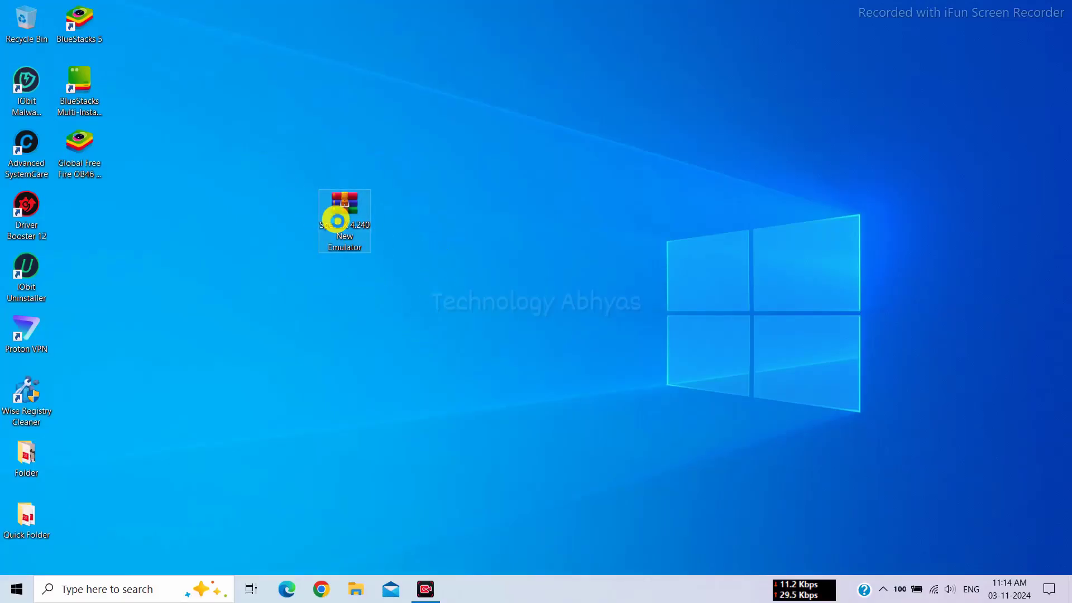
{"action": "right_click", "coordinate": [338, 221]}
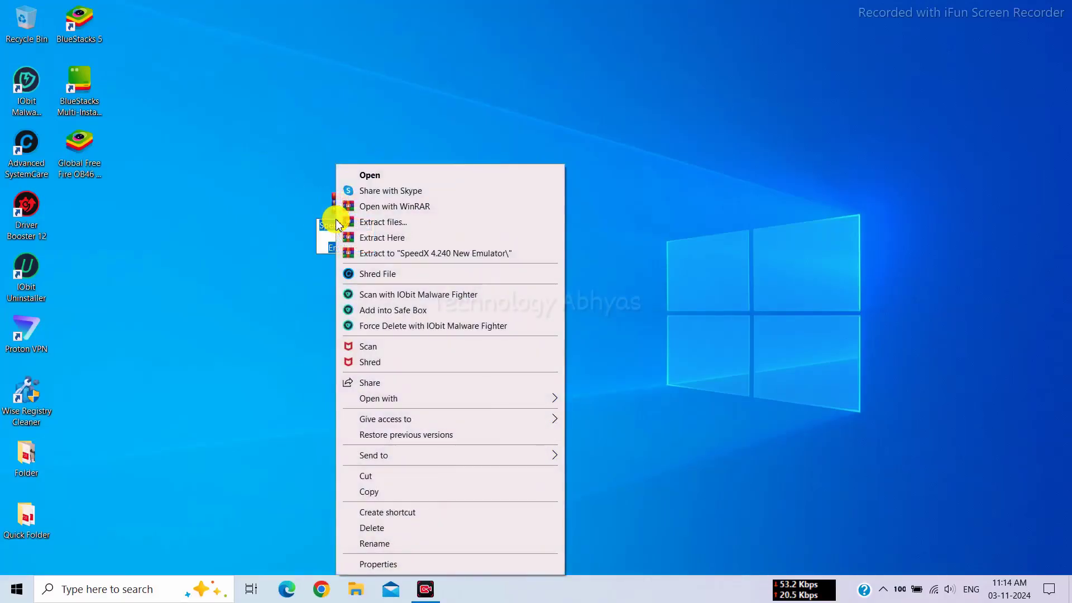
{"action": "left_click", "coordinate": [400, 238]}
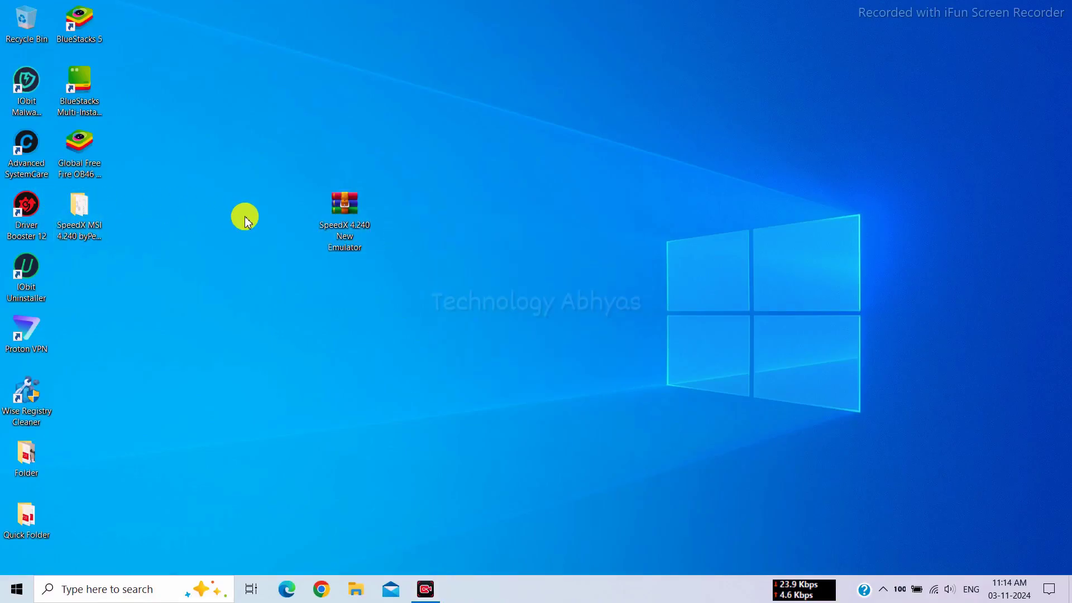
Run BlueStacksInstaller from the extracted SpeedX MSI 4.240 folder and minimize the folder window
{"action": "double_click", "coordinate": [347, 218]}
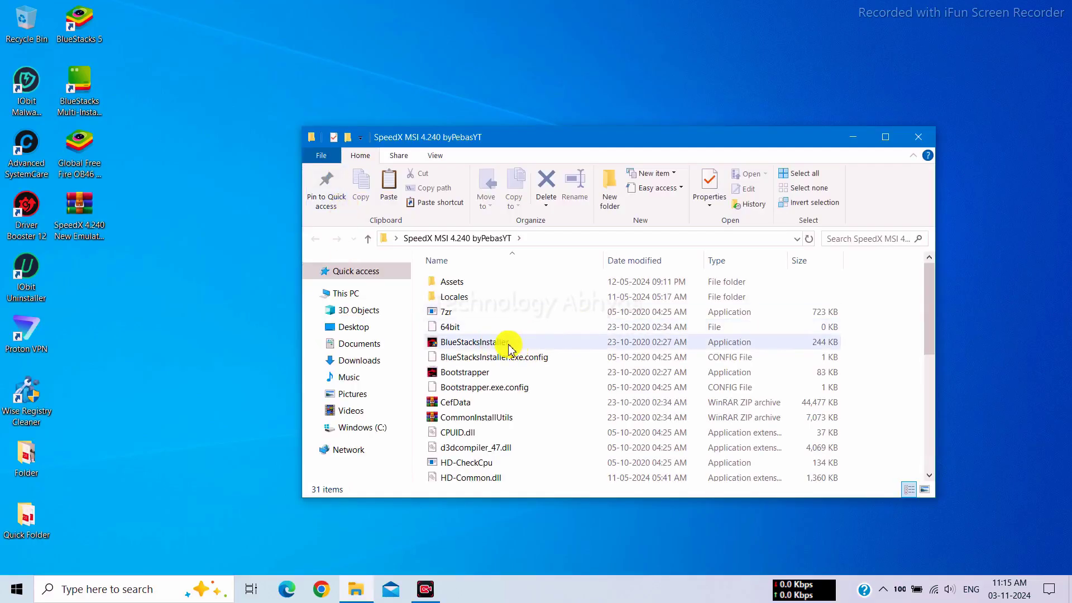
{"action": "double_click", "coordinate": [508, 348]}
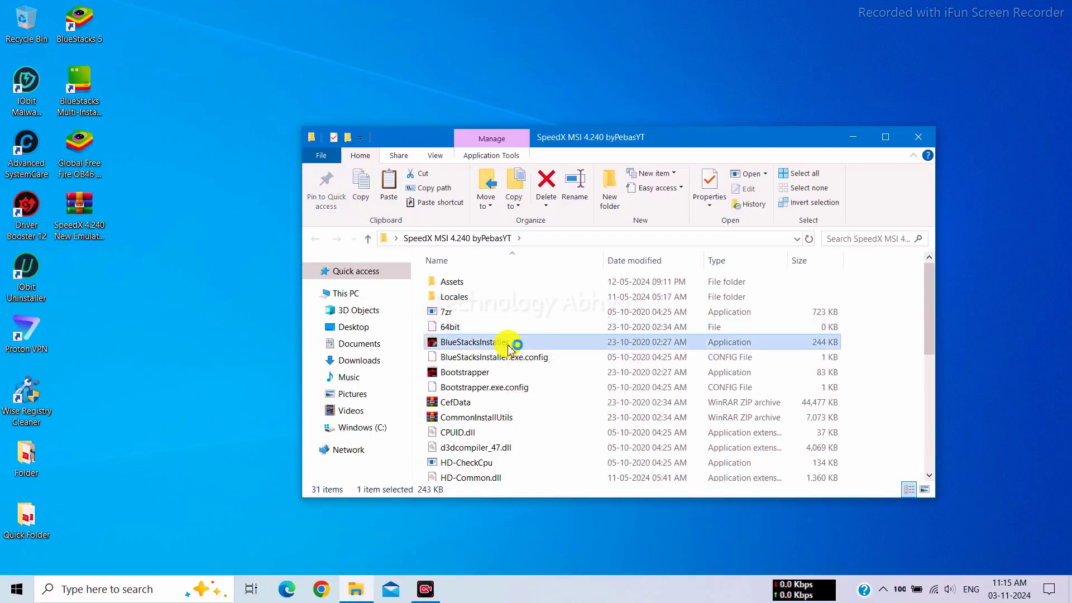
{"action": "left_click", "coordinate": [853, 137]}
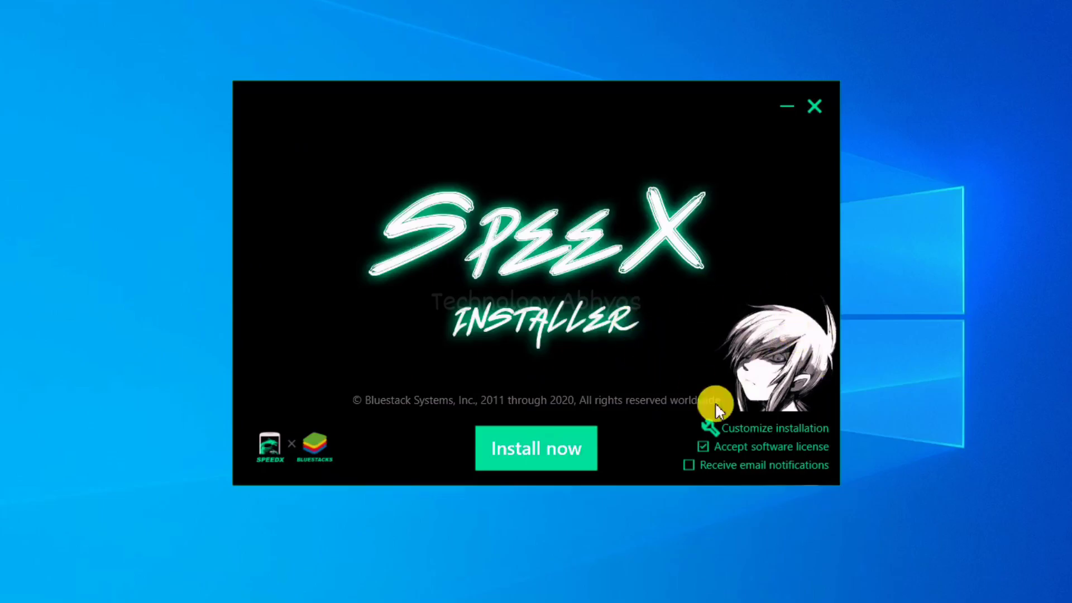
Customize the installation by setting the data path to a new folder named "SpeedX 4.240 OB46" on drive C
{"action": "left_click", "coordinate": [777, 429]}
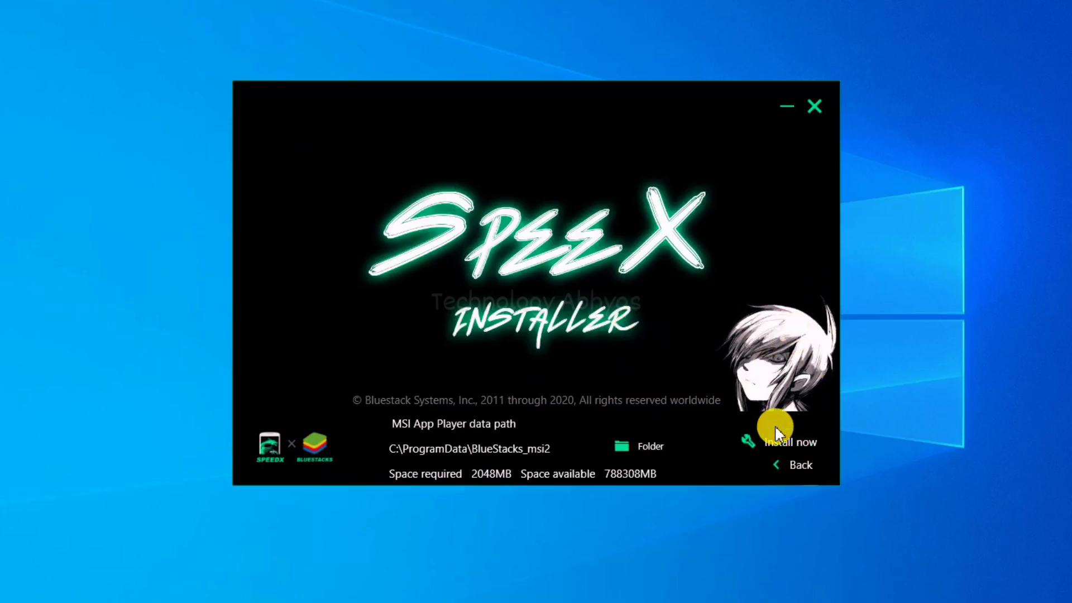
{"action": "left_click", "coordinate": [650, 445]}
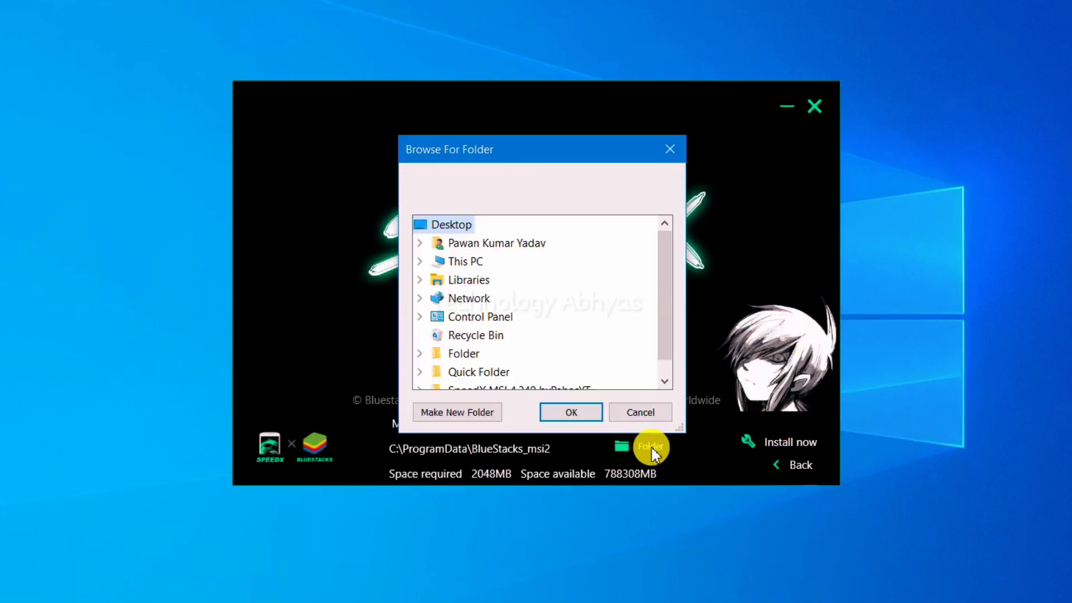
{"action": "double_click", "coordinate": [463, 261]}
{"action": "left_click", "coordinate": [479, 373]}
{"action": "left_click", "coordinate": [458, 412]}
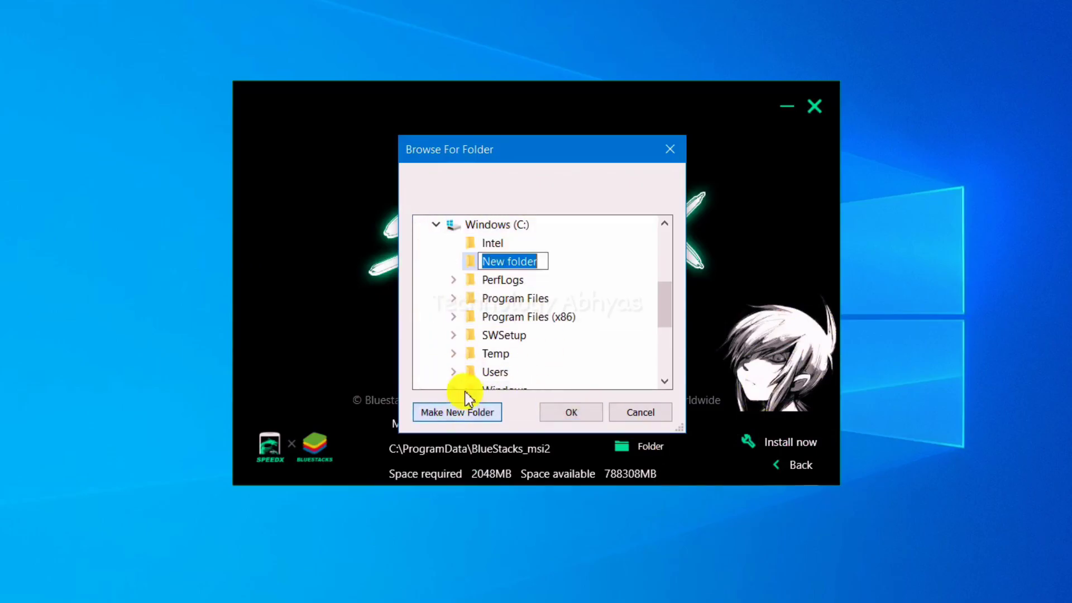
{"action": "type", "text": "SpeedX 4.240 OB46"}
{"action": "key", "text": "Return"}
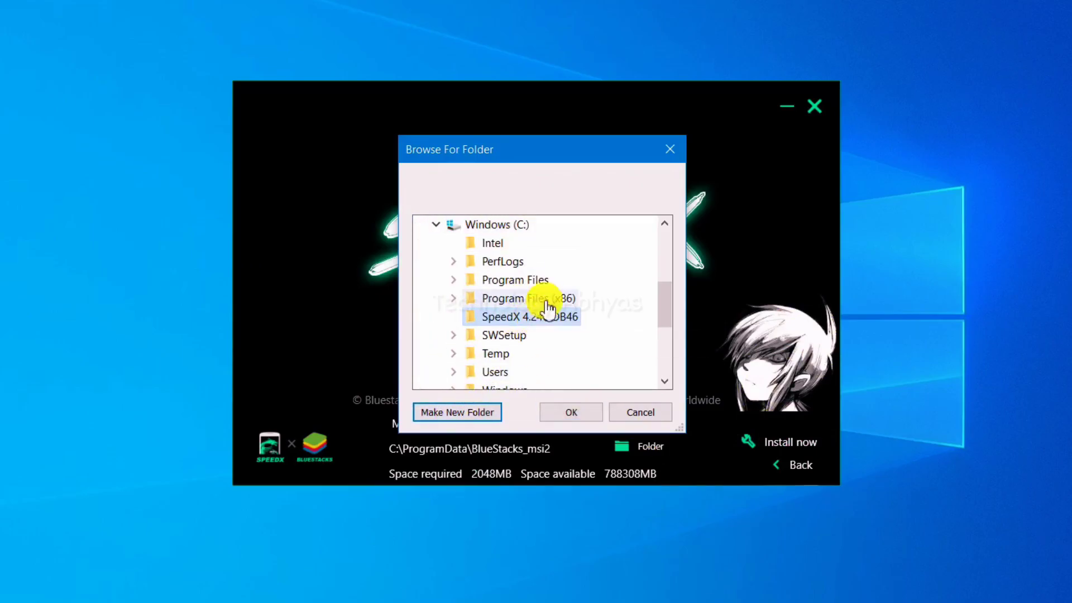
{"action": "left_click", "coordinate": [569, 414]}
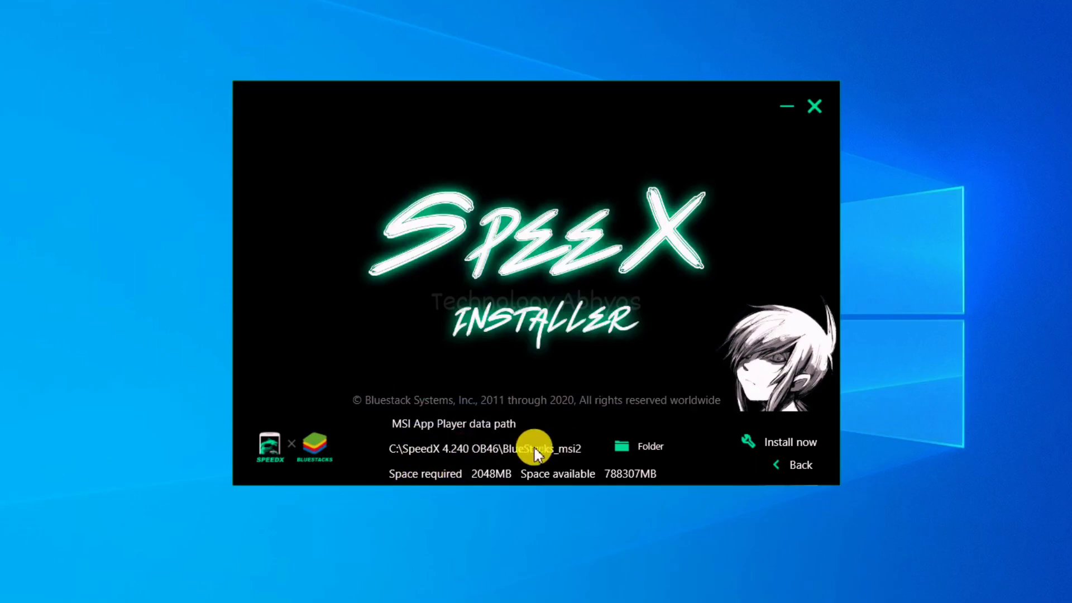
Install the SpeedX emulator with the chosen data path and start MSI App Player
{"action": "left_click", "coordinate": [760, 442]}
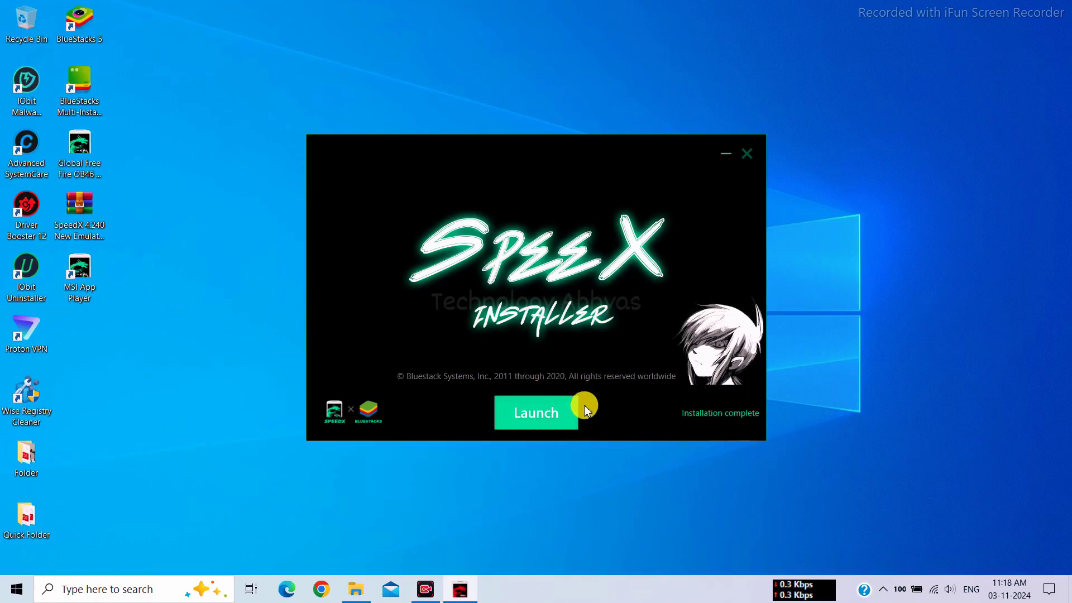
{"action": "left_click", "coordinate": [557, 420]}
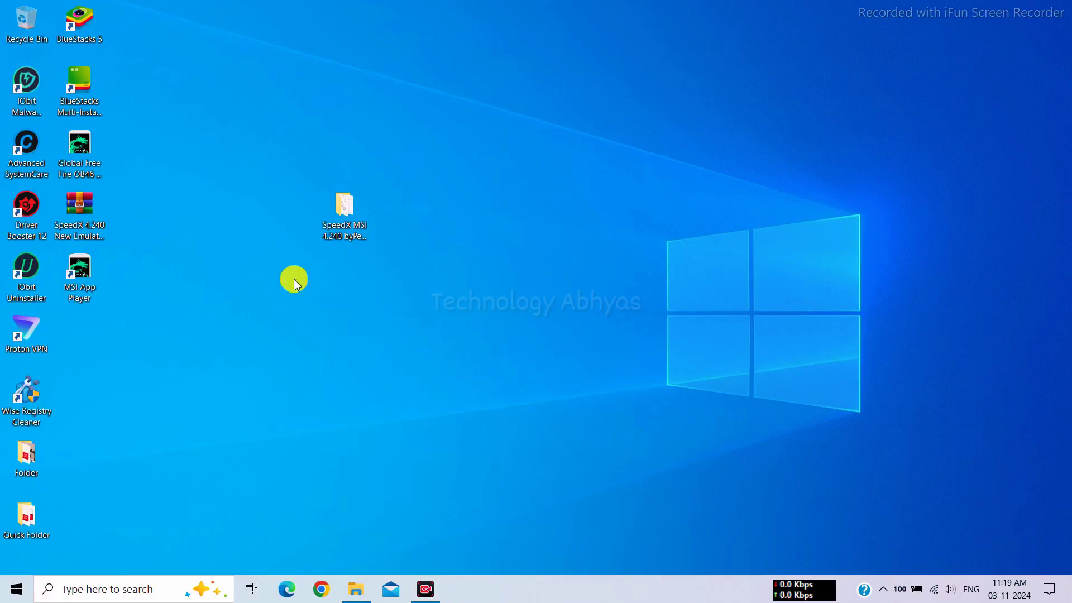
{"action": "double_click", "coordinate": [84, 279]}
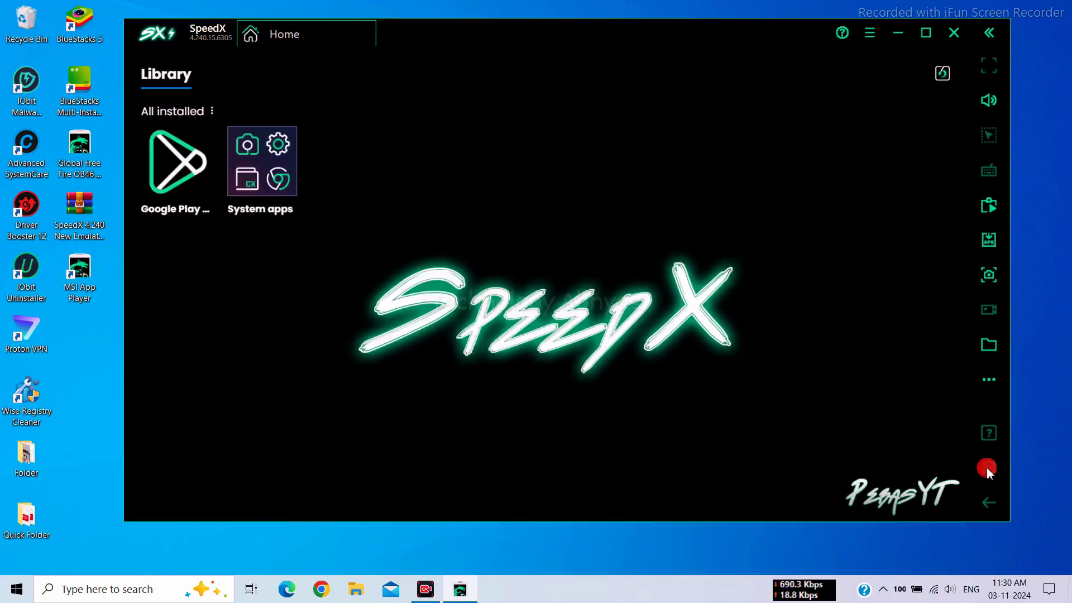
Review the resolution modes in the emulator's display settings, trying Custom and returning to Landscape (Tablet mode)
{"action": "left_click", "coordinate": [987, 469]}
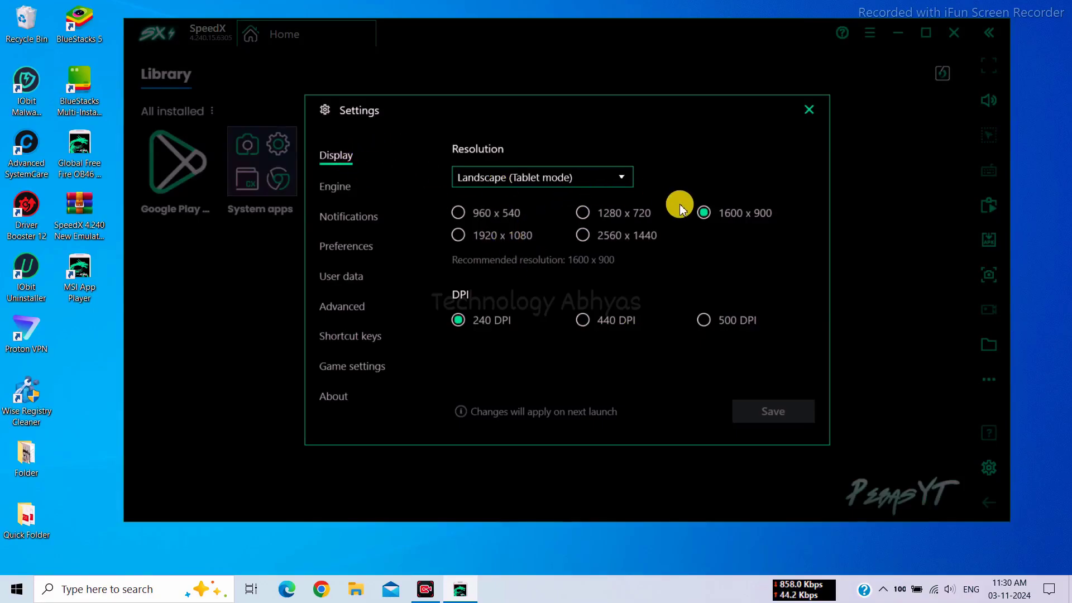
{"action": "left_click", "coordinate": [633, 182]}
{"action": "left_click", "coordinate": [491, 239]}
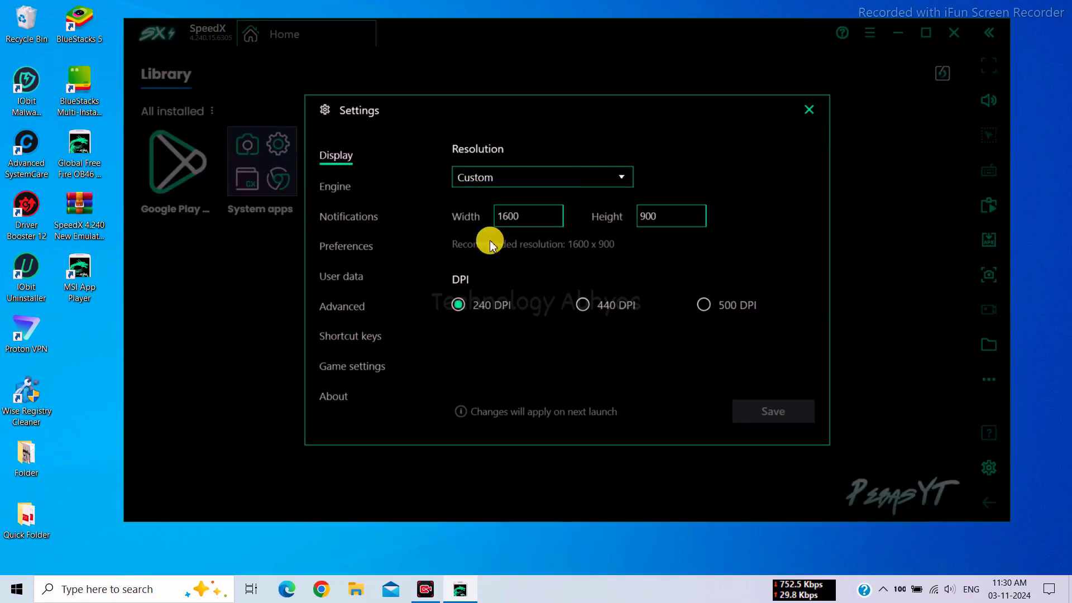
{"action": "left_click", "coordinate": [505, 182]}
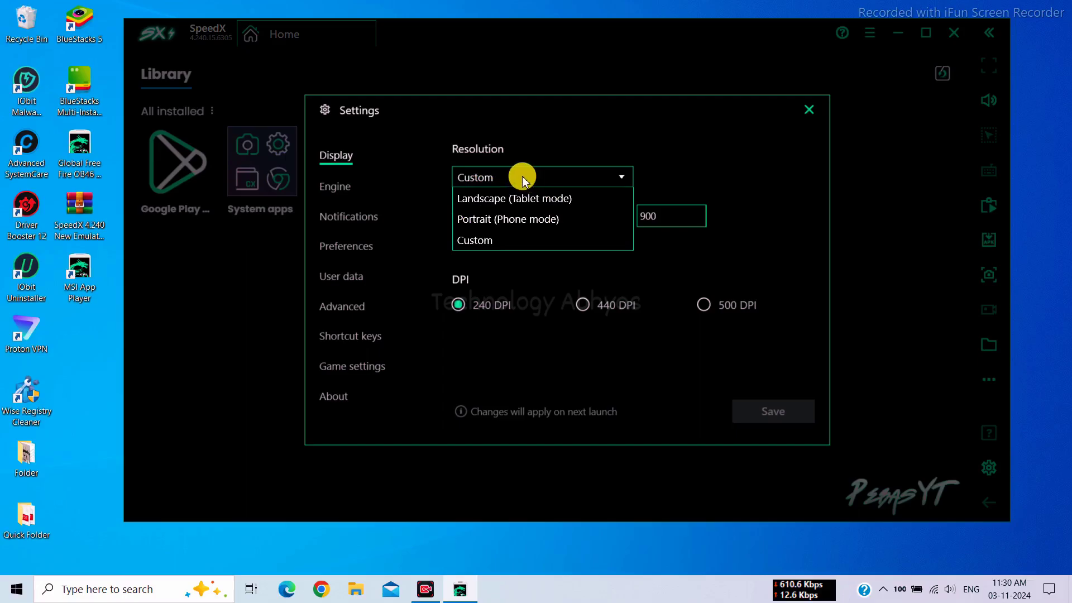
{"action": "left_click", "coordinate": [505, 199]}
Review the engine settings for graphics, CPU and frame rate, trying Custom RAM and returning to High (3 GB)
{"action": "left_click", "coordinate": [336, 184]}
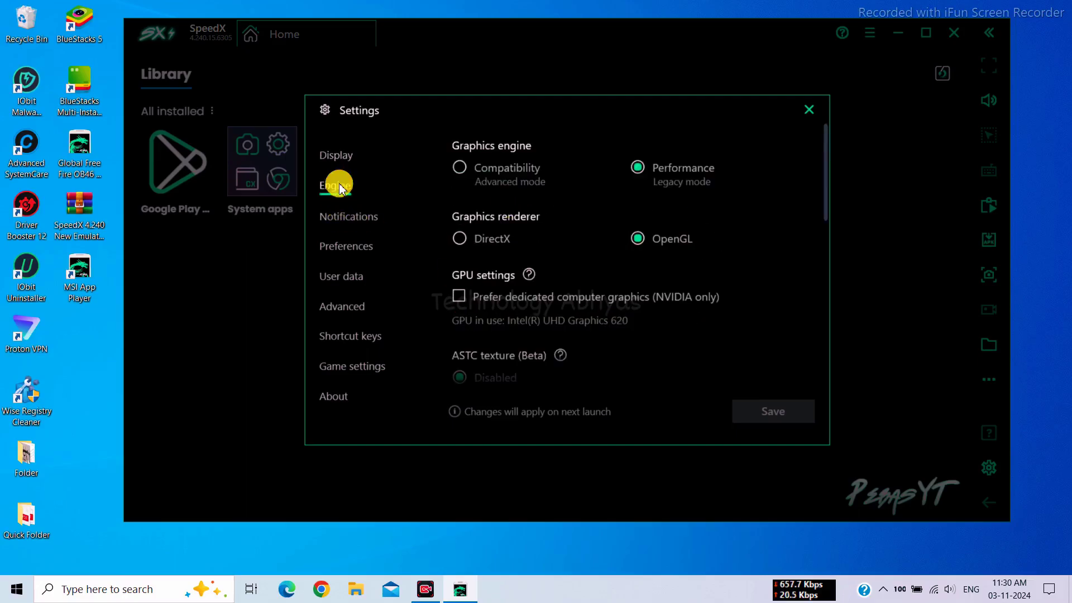
{"action": "scroll", "coordinate": [531, 275], "scroll_direction": "down", "scroll_amount": 10}
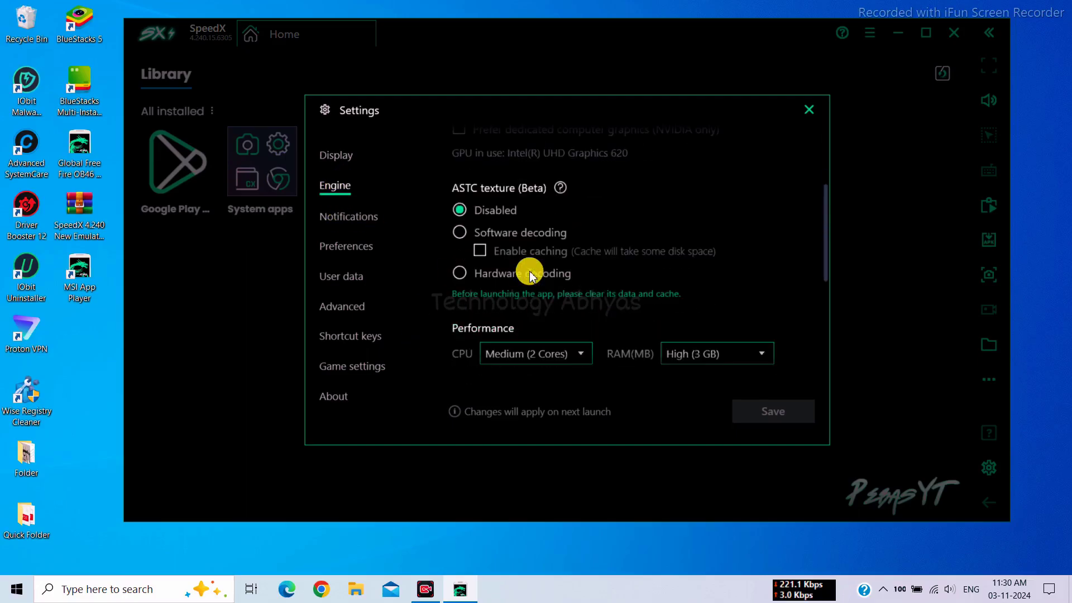
{"action": "scroll", "coordinate": [530, 272], "scroll_direction": "up", "scroll_amount": 4}
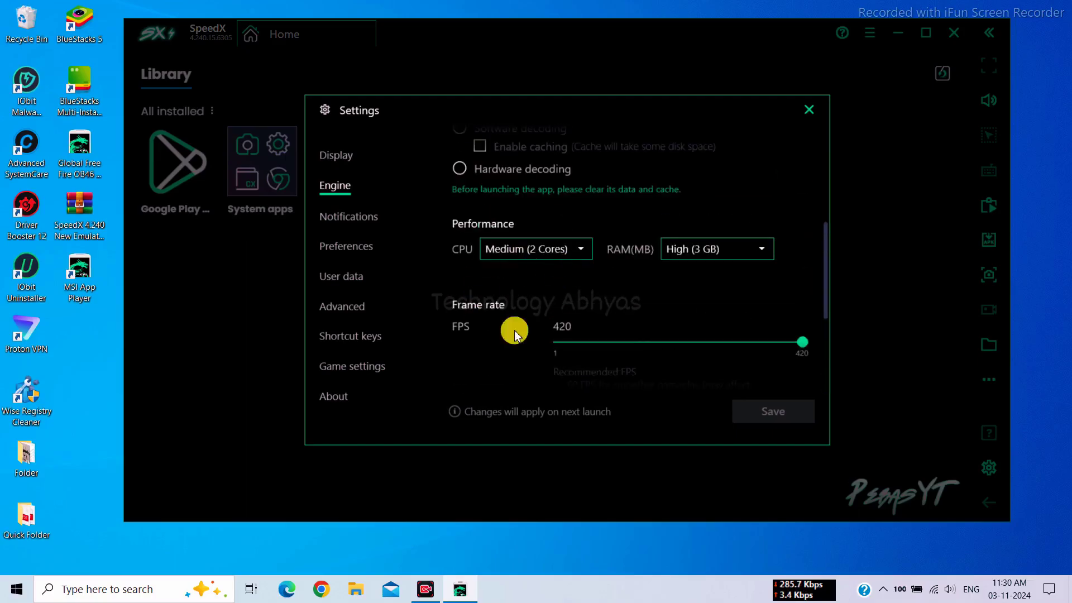
{"action": "left_click", "coordinate": [692, 253]}
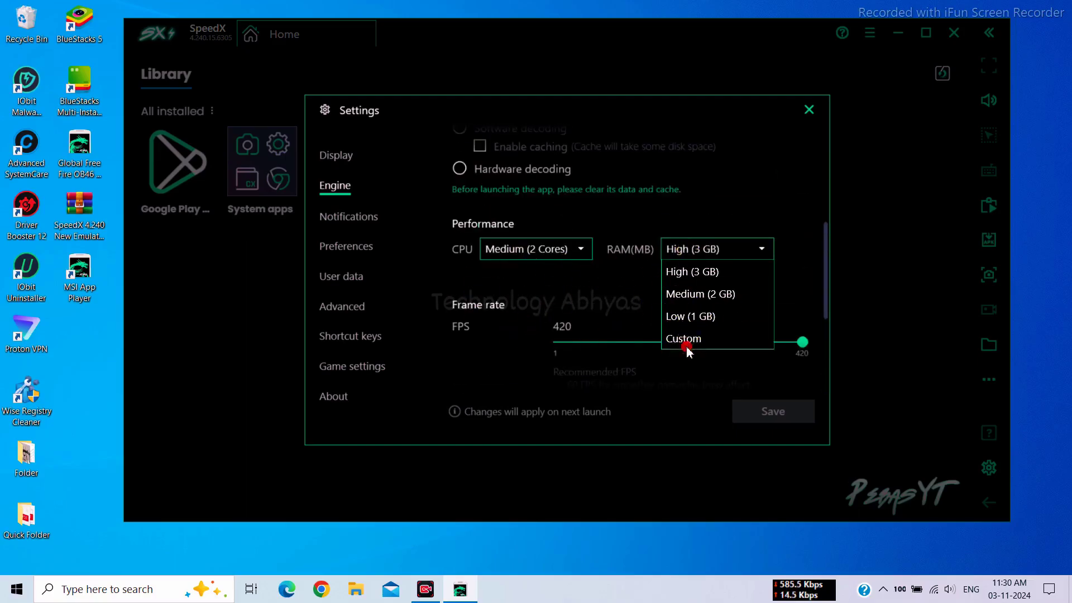
{"action": "left_click", "coordinate": [688, 339]}
{"action": "left_click", "coordinate": [694, 248]}
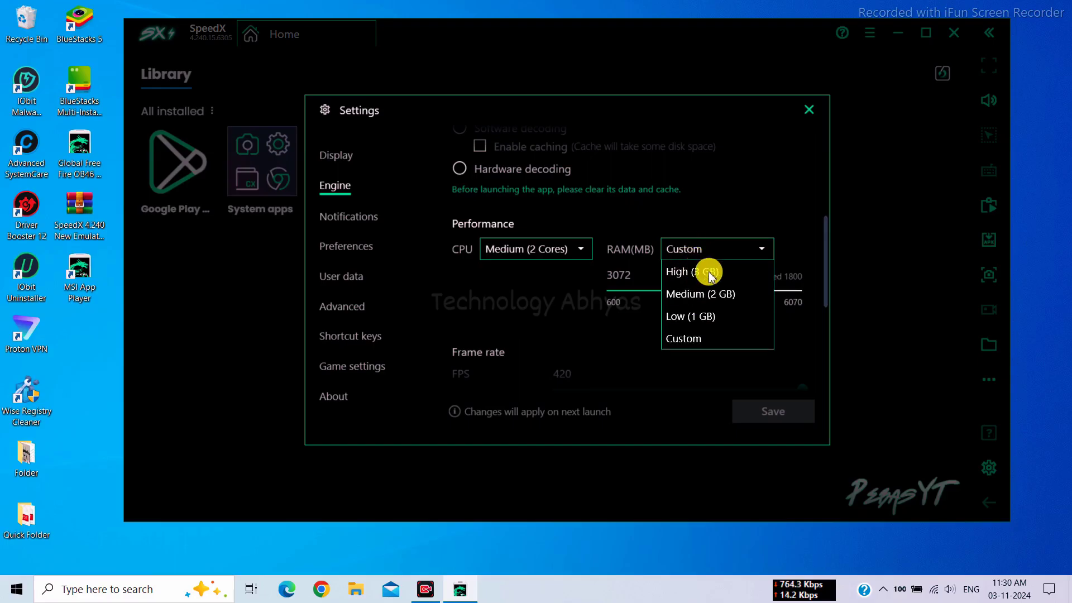
{"action": "left_click", "coordinate": [708, 271]}
Examine the notification, preference, user data, advanced, shortcut key, game and about settings, and close the settings window
{"action": "left_click", "coordinate": [378, 216]}
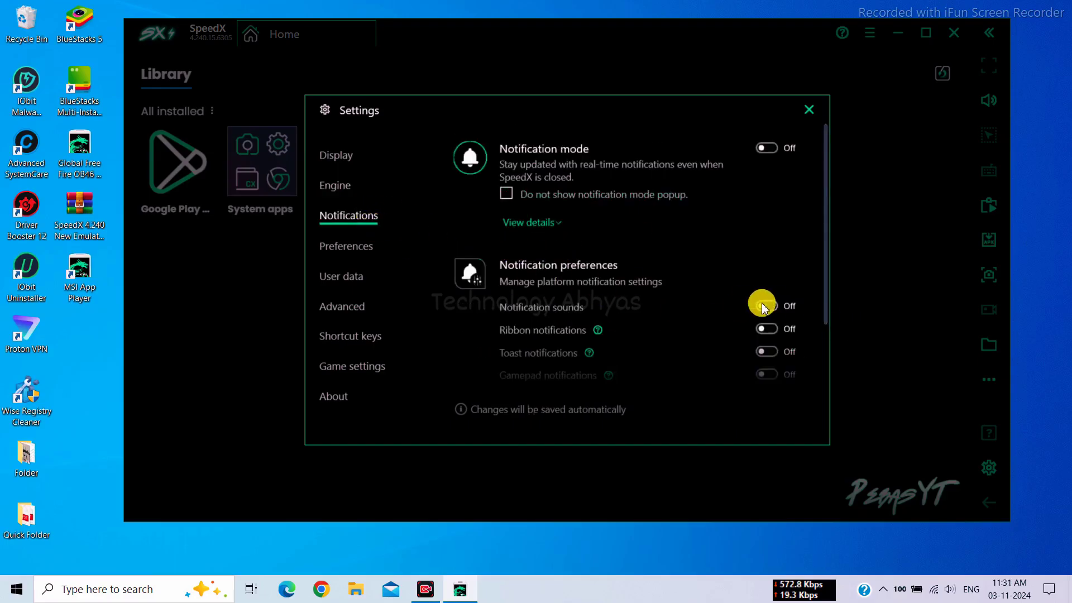
{"action": "scroll", "coordinate": [665, 302], "scroll_direction": "down", "scroll_amount": 2}
{"action": "left_click", "coordinate": [385, 254]}
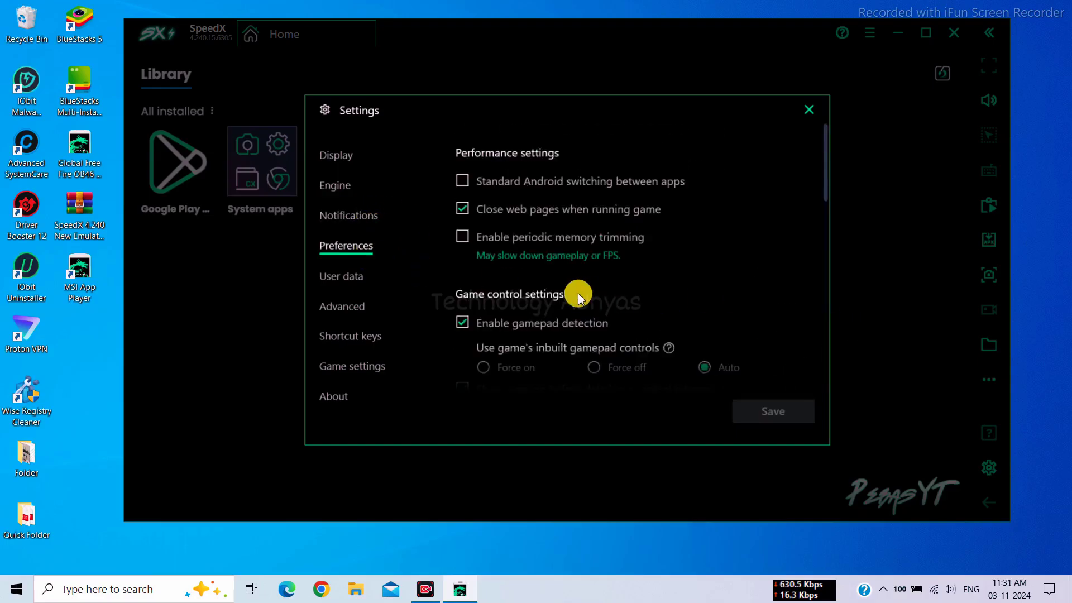
{"action": "scroll", "coordinate": [579, 293], "scroll_direction": "down", "scroll_amount": 6}
{"action": "scroll", "coordinate": [582, 312], "scroll_direction": "down", "scroll_amount": 5}
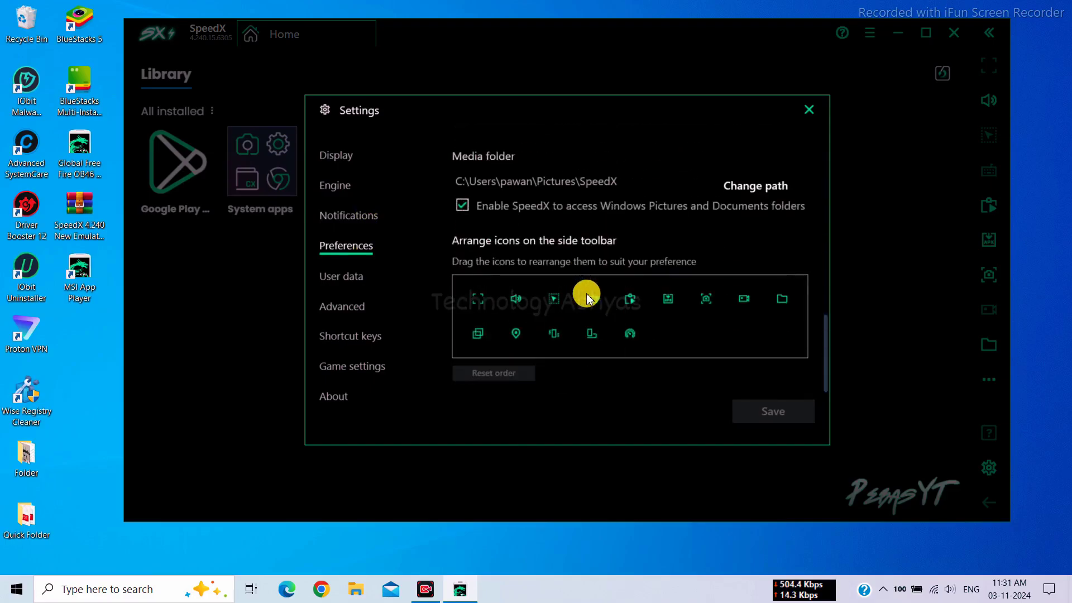
{"action": "left_click", "coordinate": [324, 278]}
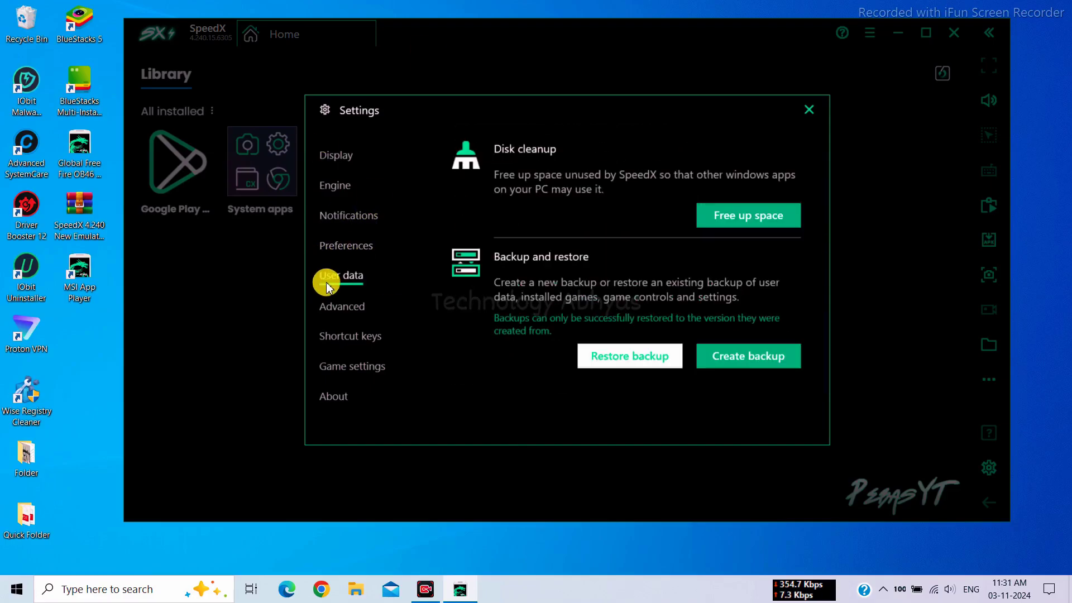
{"action": "left_click", "coordinate": [358, 307]}
{"action": "left_click", "coordinate": [364, 337]}
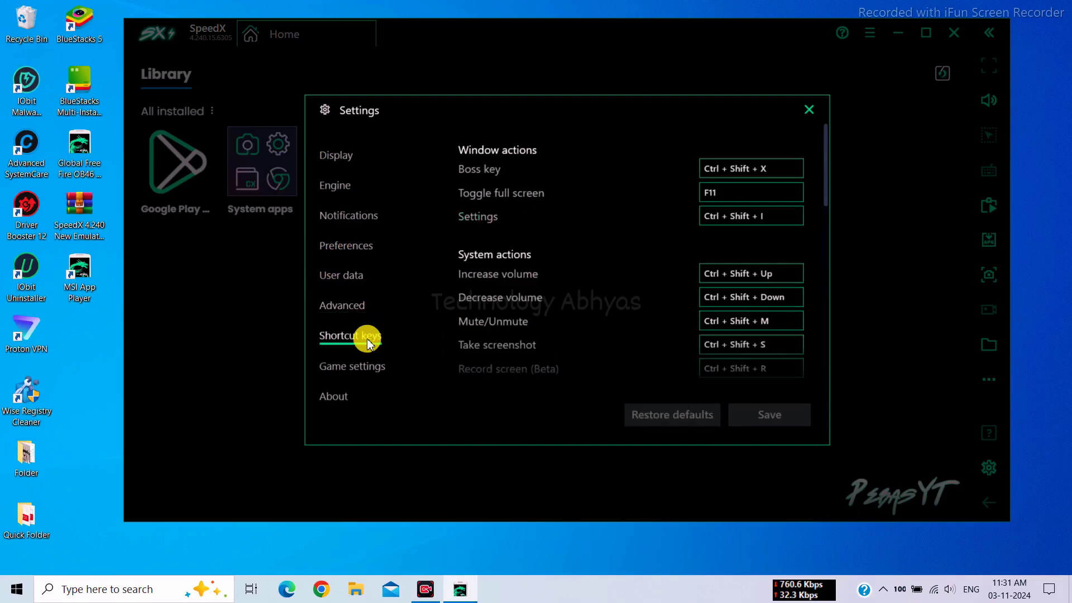
{"action": "scroll", "coordinate": [614, 290], "scroll_direction": "down", "scroll_amount": 4}
{"action": "left_click", "coordinate": [352, 366]}
{"action": "left_click", "coordinate": [335, 396]}
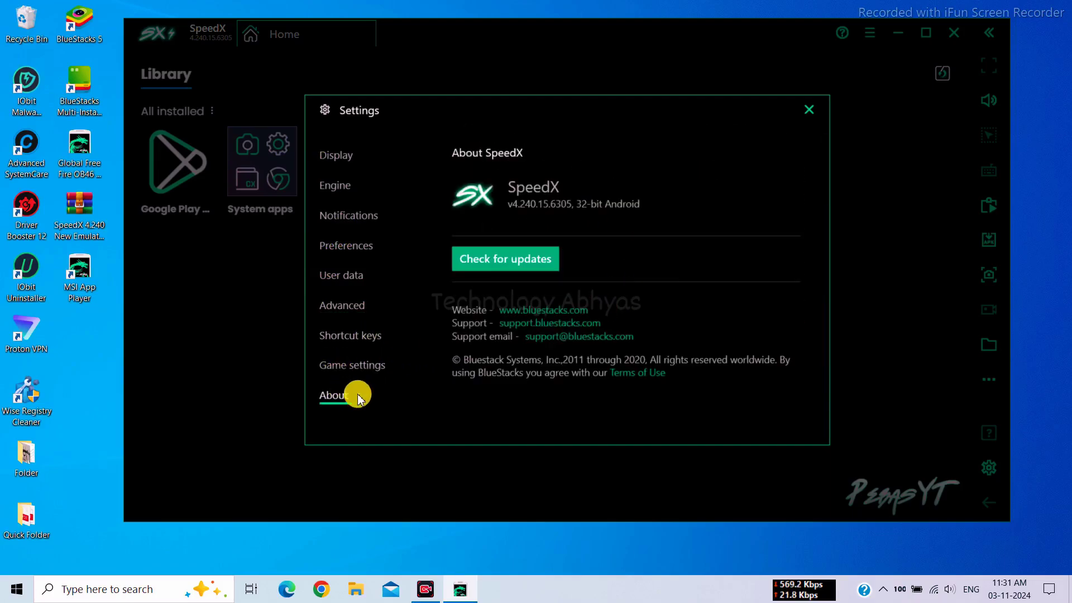
{"action": "left_click", "coordinate": [811, 110]}
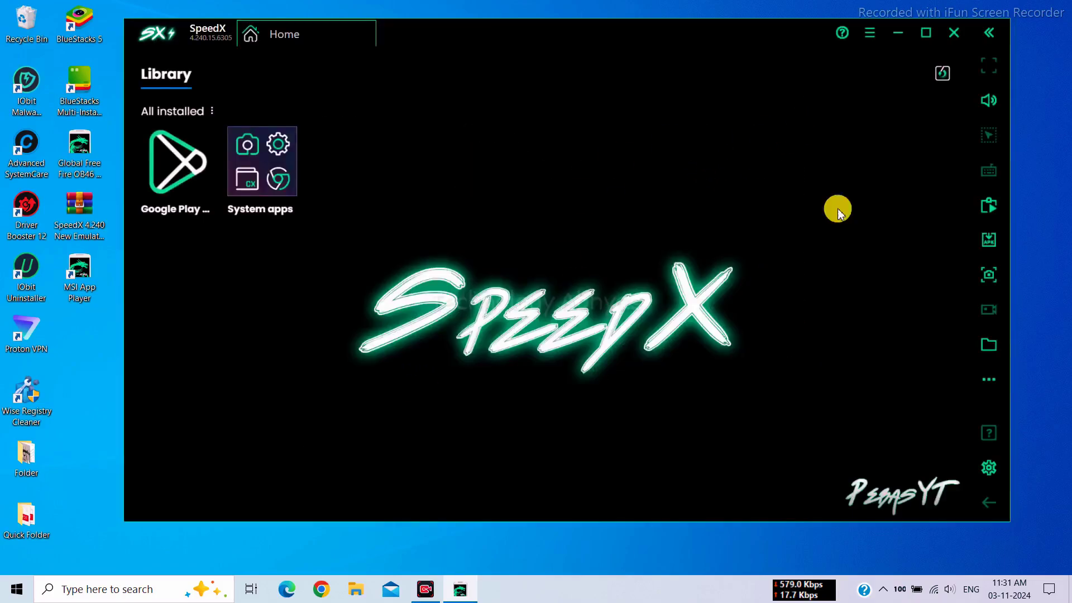
Open the list of all apps in the Android settings and disable the Calculator app
{"action": "left_click", "coordinate": [281, 184]}
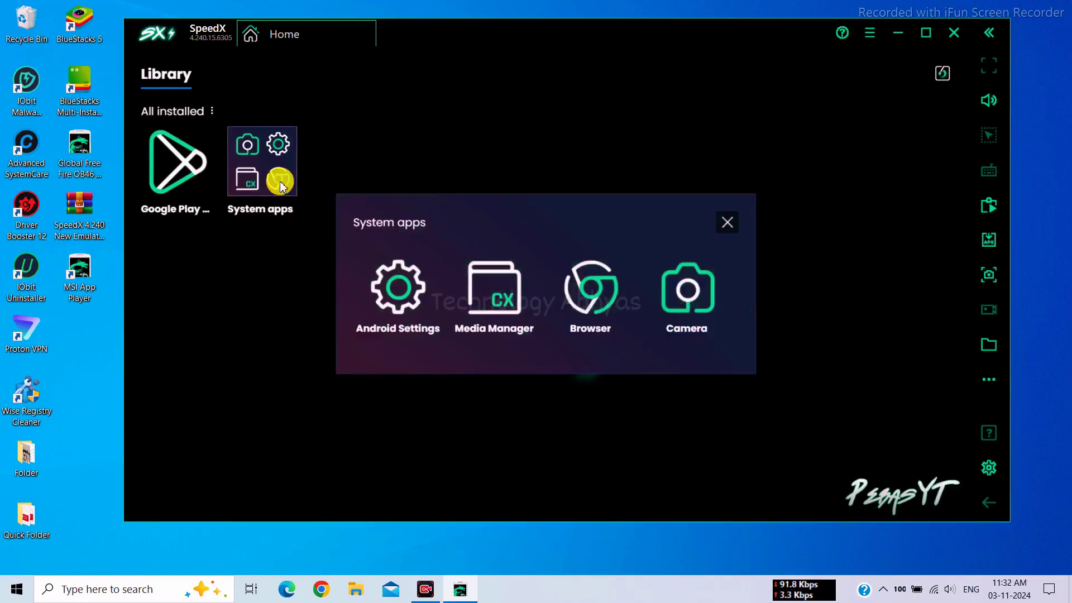
{"action": "left_click", "coordinate": [393, 272]}
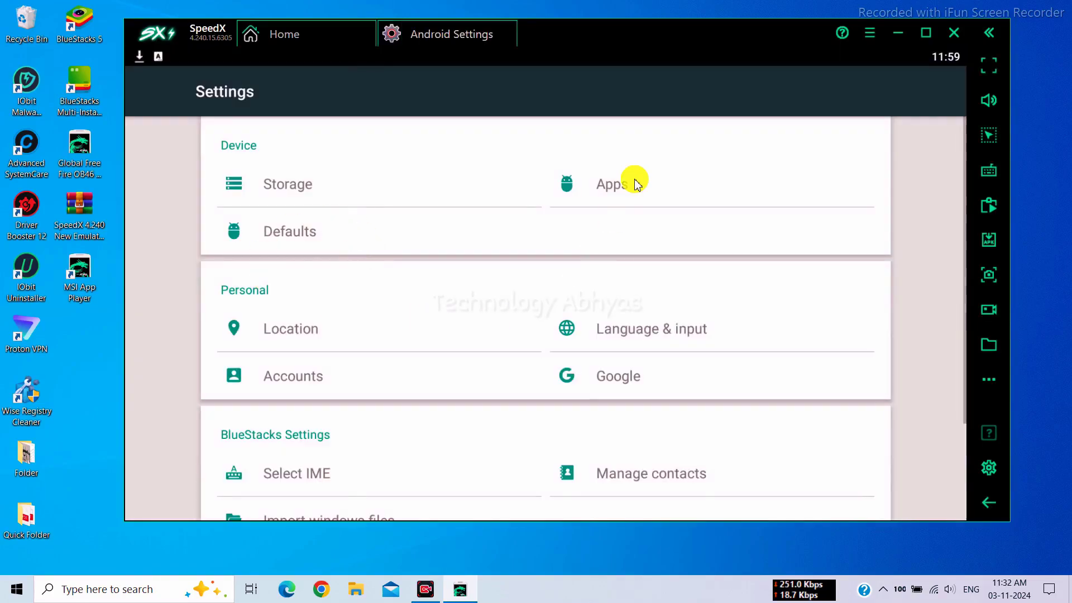
{"action": "left_click", "coordinate": [629, 183]}
{"action": "left_click", "coordinate": [213, 138]}
{"action": "left_click", "coordinate": [203, 146]}
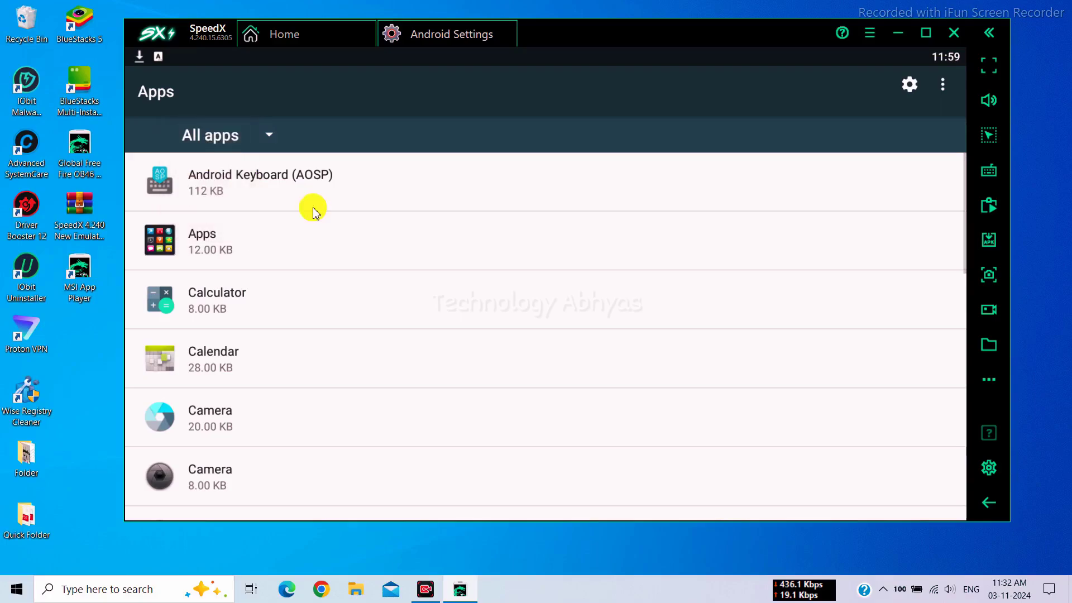
{"action": "left_click", "coordinate": [244, 291]}
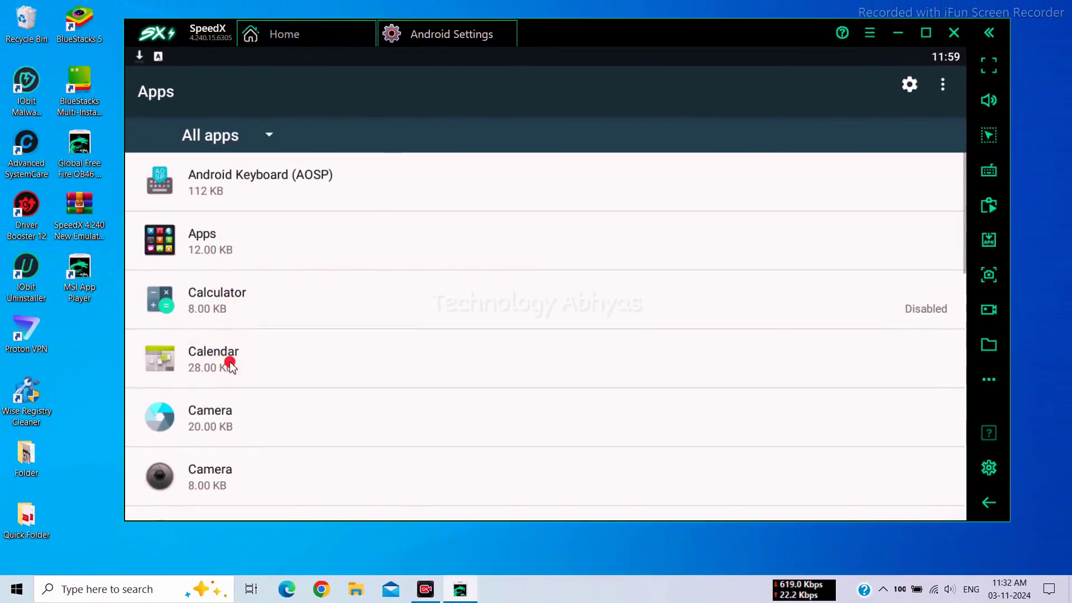
Force stop and disable the Calendar app, returning to the app list
{"action": "left_click", "coordinate": [231, 360]}
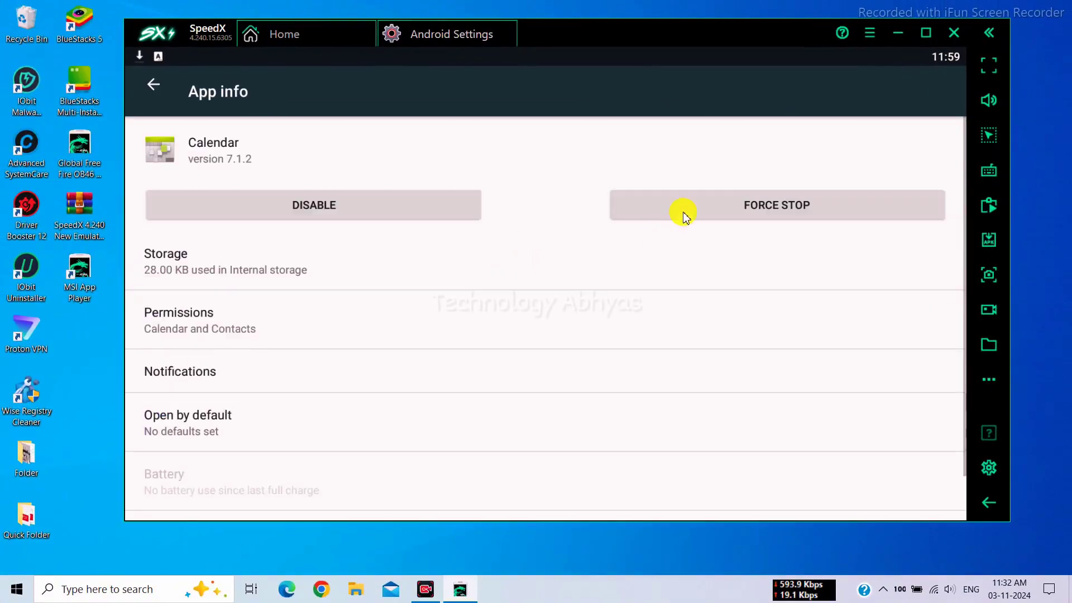
{"action": "left_click", "coordinate": [682, 212]}
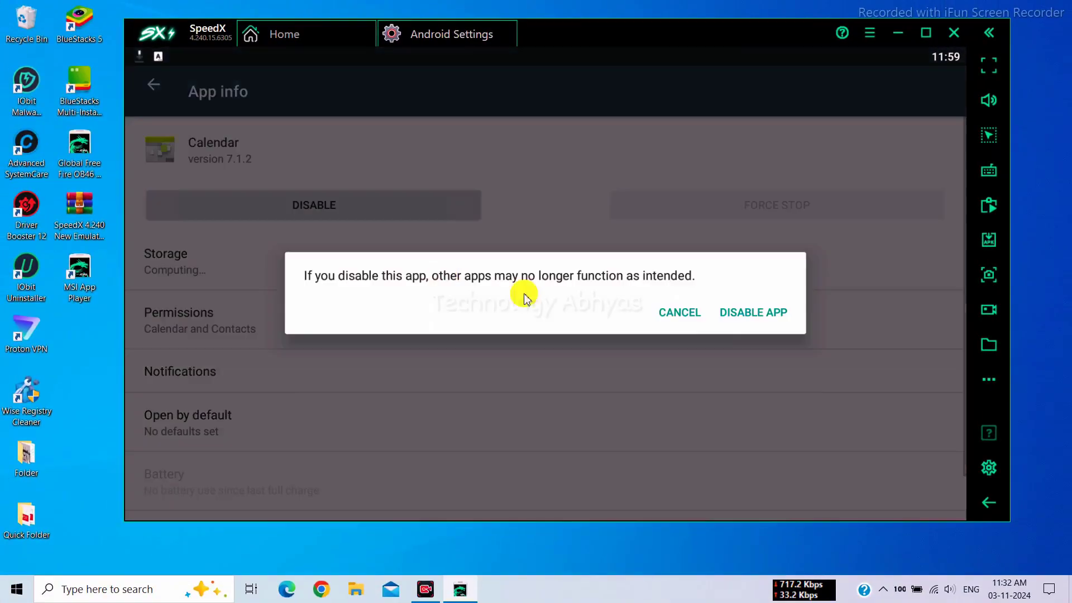
{"action": "left_click", "coordinate": [753, 312]}
{"action": "left_click", "coordinate": [159, 86]}
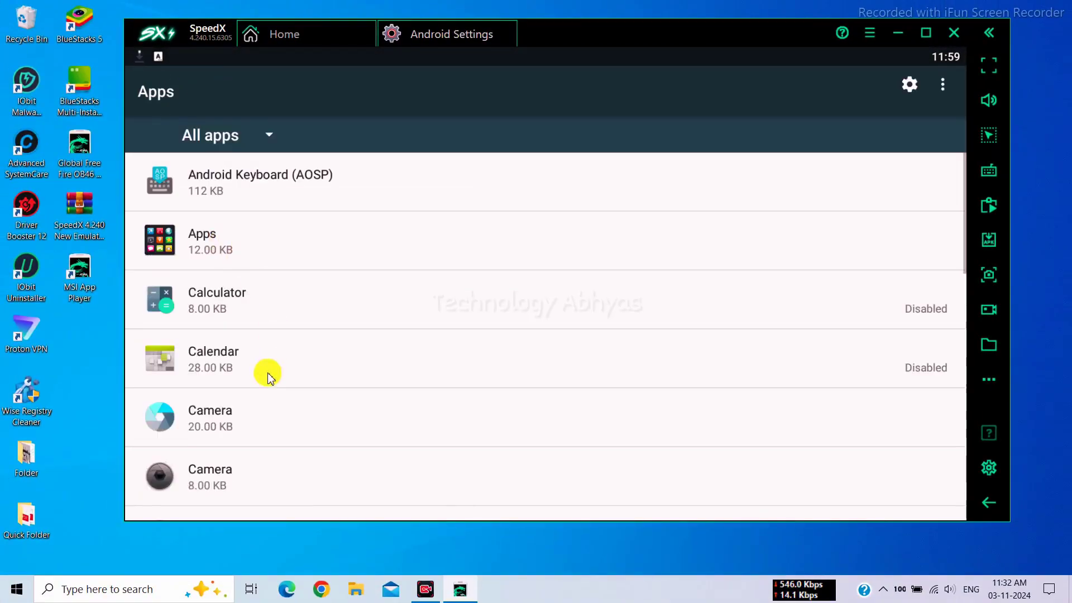
Force stop and disable the Camera app with version 2.0.002, returning to the app list
{"action": "left_click", "coordinate": [280, 416]}
{"action": "left_click", "coordinate": [777, 205]}
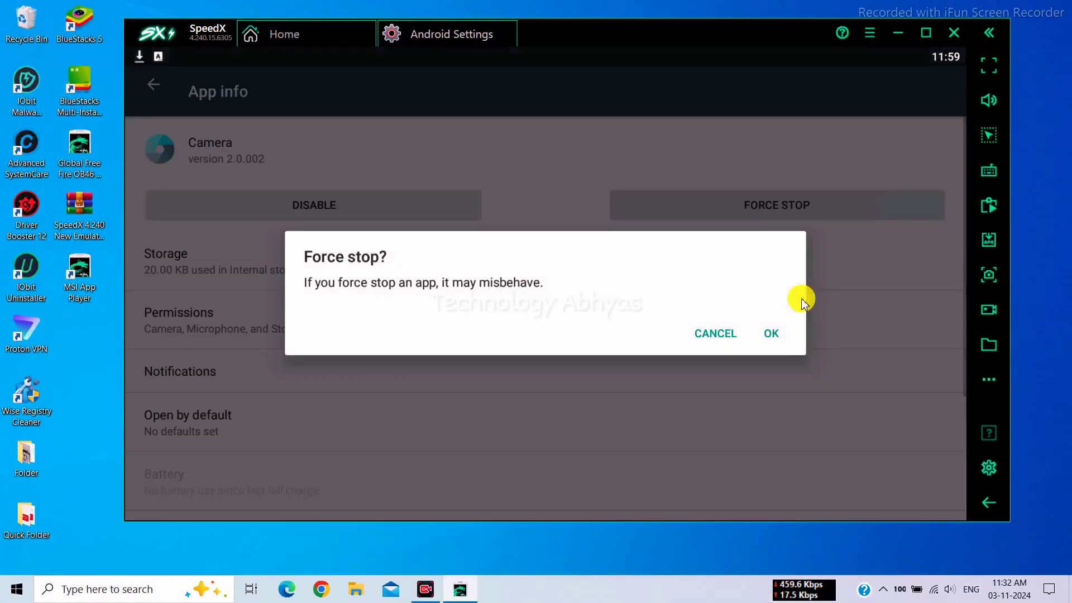
{"action": "left_click", "coordinate": [771, 333]}
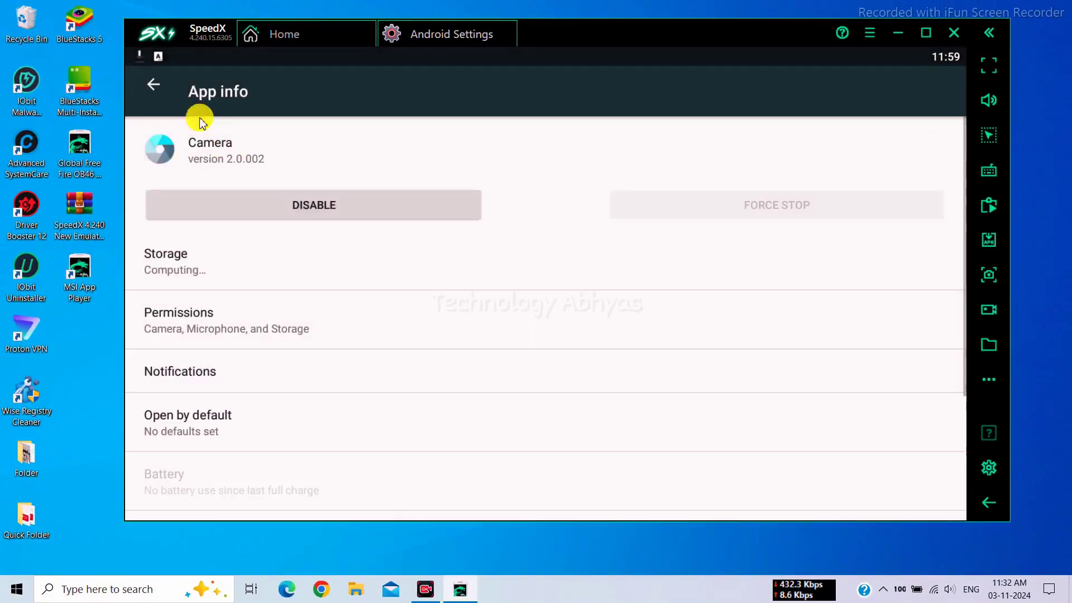
{"action": "left_click", "coordinate": [140, 96]}
Disable the second Camera app, the one with version 4.4.2, and return to the app list
{"action": "scroll", "coordinate": [232, 290], "scroll_direction": "down", "scroll_amount": 2}
{"action": "left_click", "coordinate": [232, 301]}
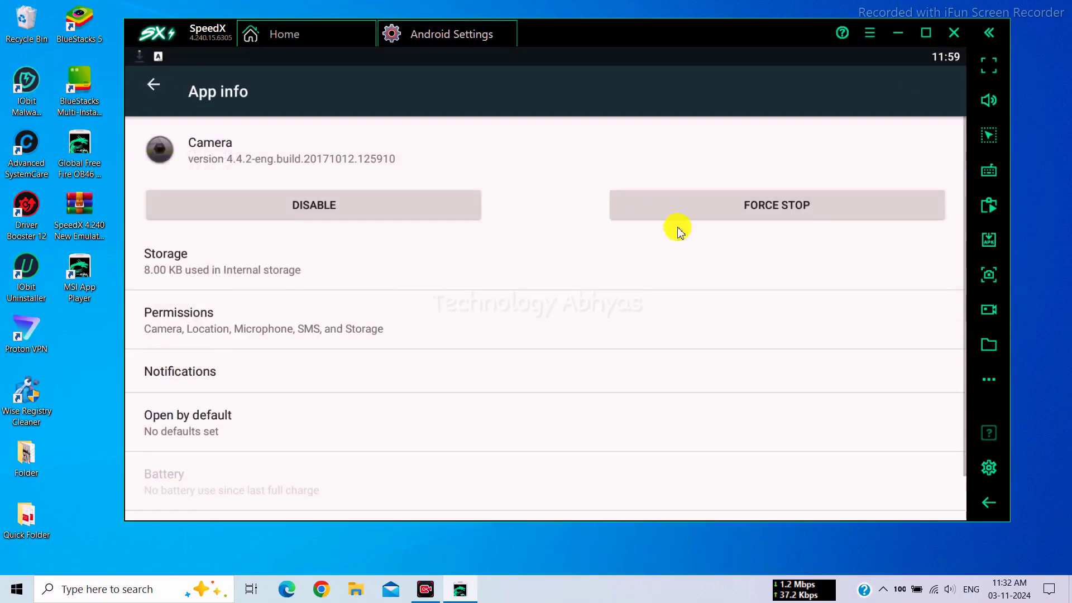
{"action": "left_click", "coordinate": [338, 196]}
{"action": "left_click", "coordinate": [751, 306]}
{"action": "left_click", "coordinate": [154, 85]}
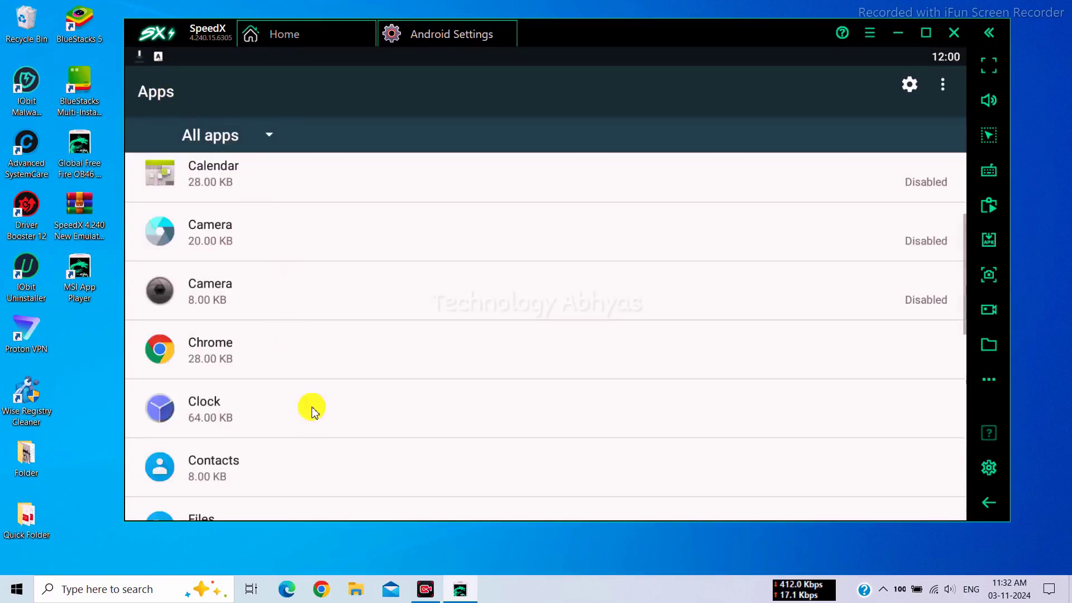
Force stop and disable the Contacts app, returning to the app list
{"action": "scroll", "coordinate": [302, 391], "scroll_direction": "down", "scroll_amount": 3}
{"action": "left_click", "coordinate": [244, 311]}
{"action": "left_click", "coordinate": [714, 207]}
{"action": "left_click", "coordinate": [771, 333]}
{"action": "left_click", "coordinate": [352, 201]}
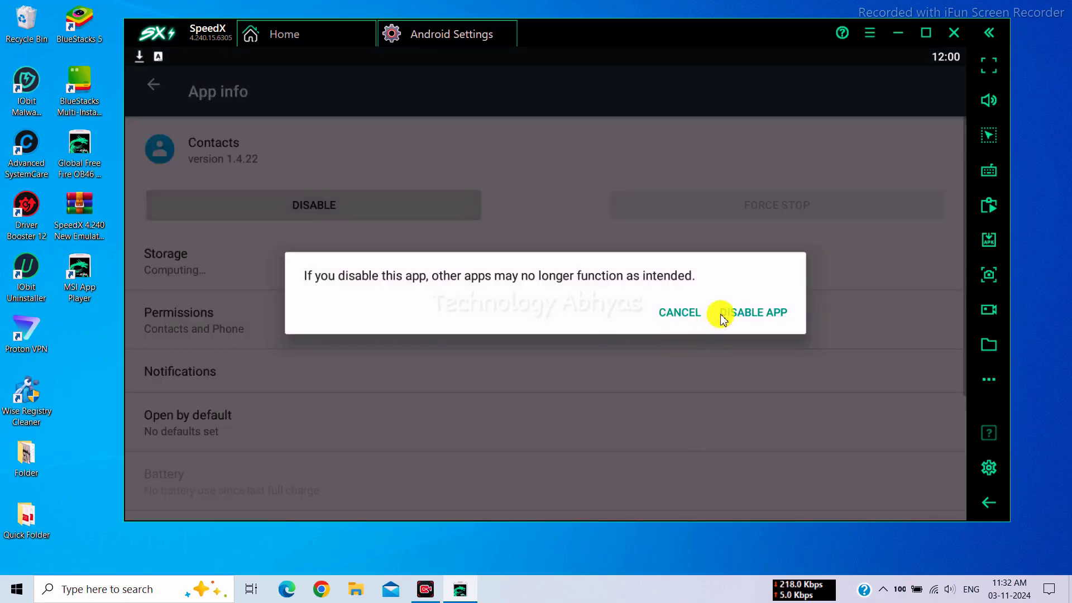
{"action": "left_click", "coordinate": [726, 311]}
{"action": "left_click", "coordinate": [180, 101]}
Force stop and disable the Gallery app, returning to the app list
{"action": "left_click", "coordinate": [251, 335]}
{"action": "left_click", "coordinate": [776, 205]}
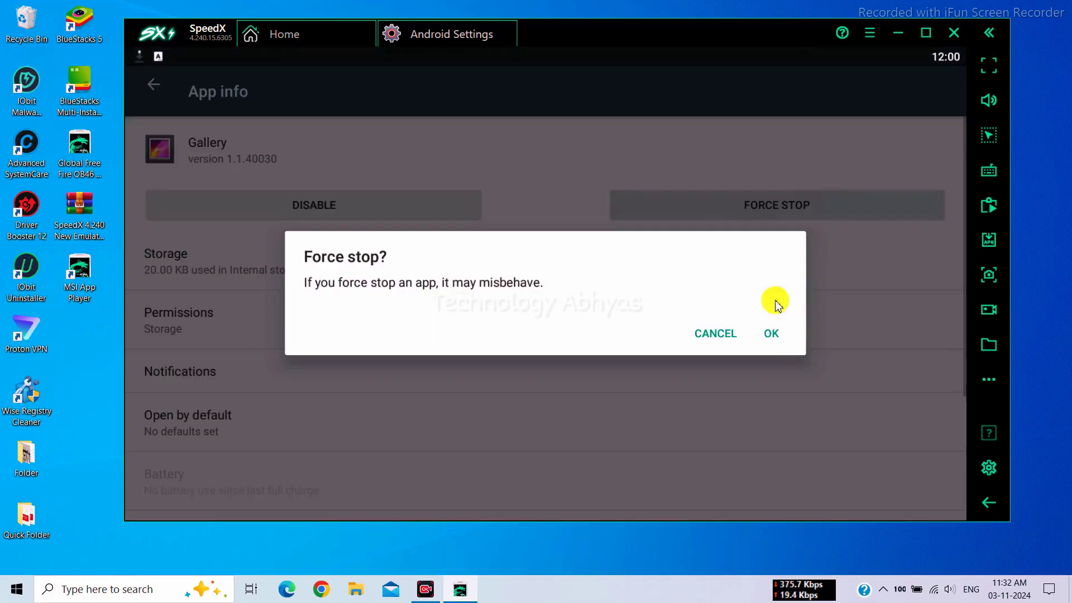
{"action": "left_click", "coordinate": [770, 333]}
{"action": "left_click", "coordinate": [335, 203]}
{"action": "left_click", "coordinate": [751, 311]}
{"action": "key", "text": "Escape"}
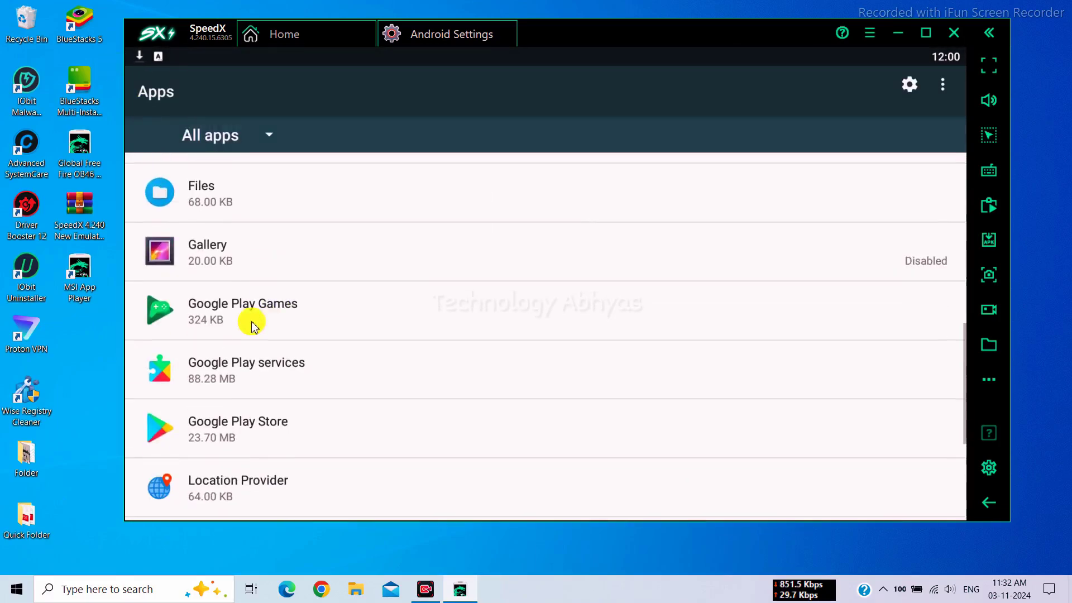
Force stop and disable the Google Play Store app, returning to the app list
{"action": "left_click", "coordinate": [278, 391]}
{"action": "left_click", "coordinate": [776, 205]}
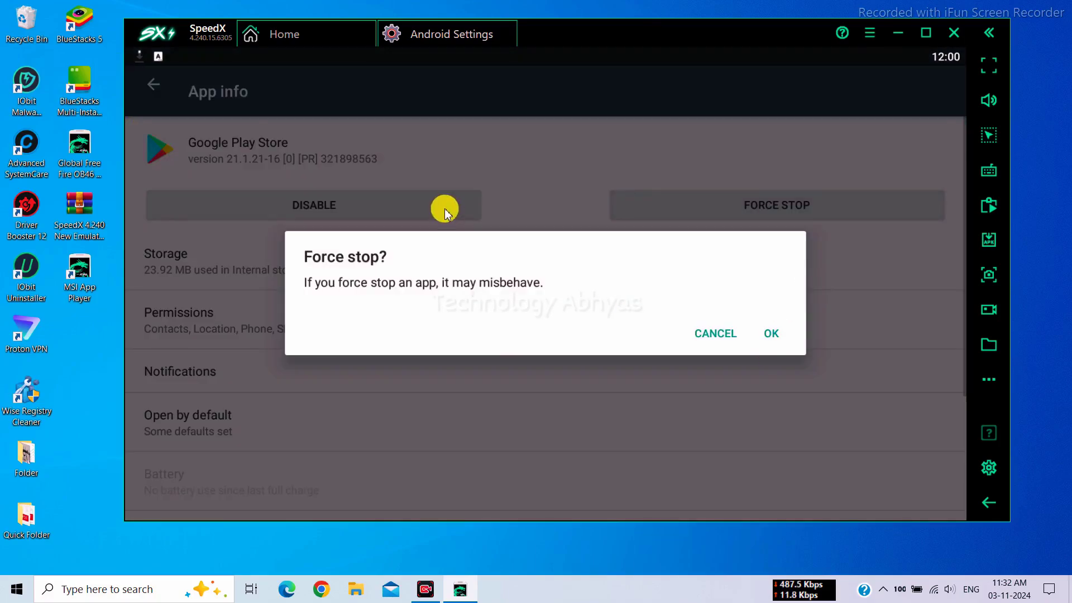
{"action": "left_click", "coordinate": [770, 333]}
{"action": "left_click", "coordinate": [314, 205]}
{"action": "left_click", "coordinate": [749, 311]}
{"action": "left_click", "coordinate": [156, 86]}
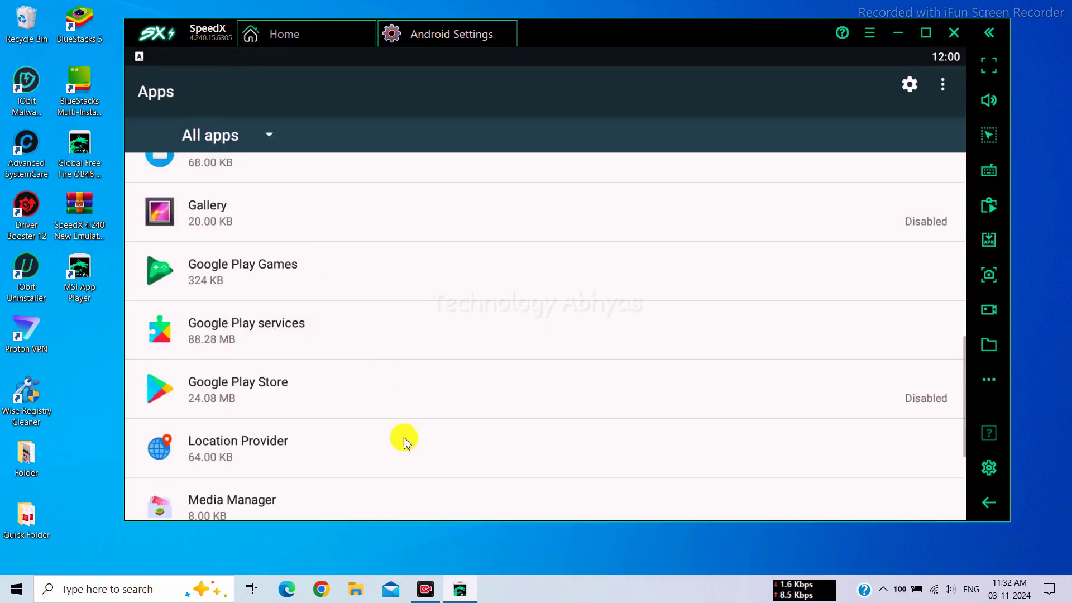
Disable the Phone app and leave its app info page
{"action": "scroll", "coordinate": [258, 419], "scroll_direction": "down", "scroll_amount": 4}
{"action": "left_click", "coordinate": [262, 364]}
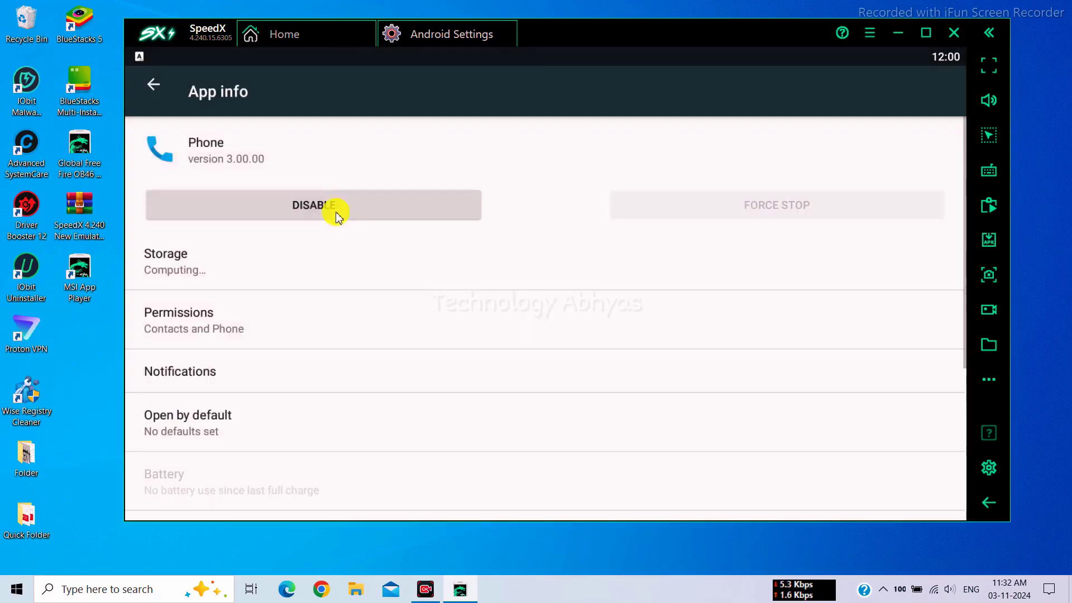
{"action": "left_click", "coordinate": [335, 209]}
{"action": "left_click", "coordinate": [742, 313]}
{"action": "left_click", "coordinate": [154, 84]}
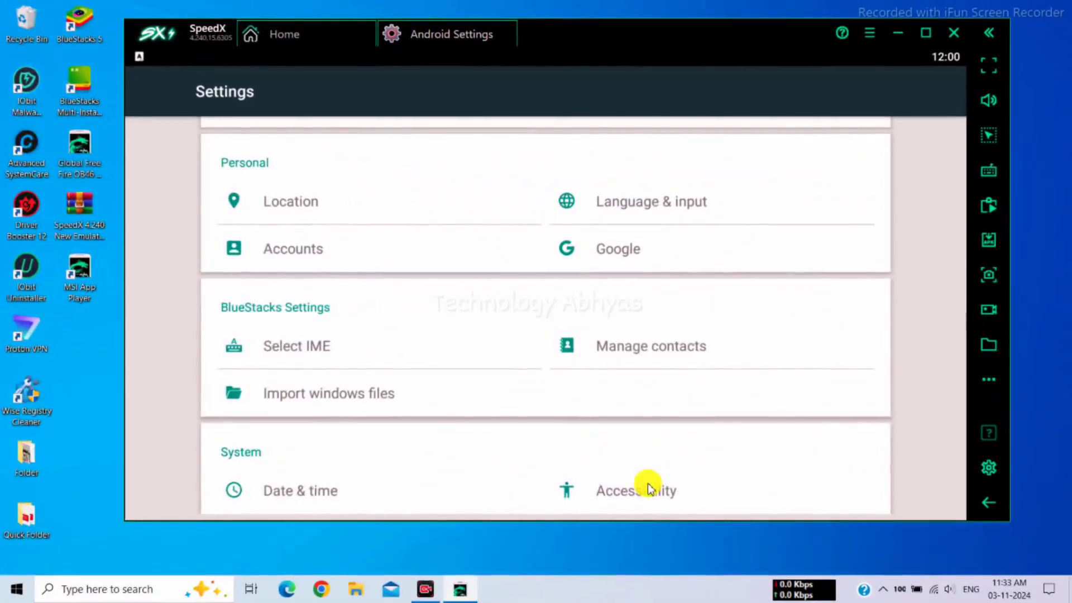
Turn on Large mouse pointer in the Android accessibility settings
{"action": "left_click", "coordinate": [643, 483]}
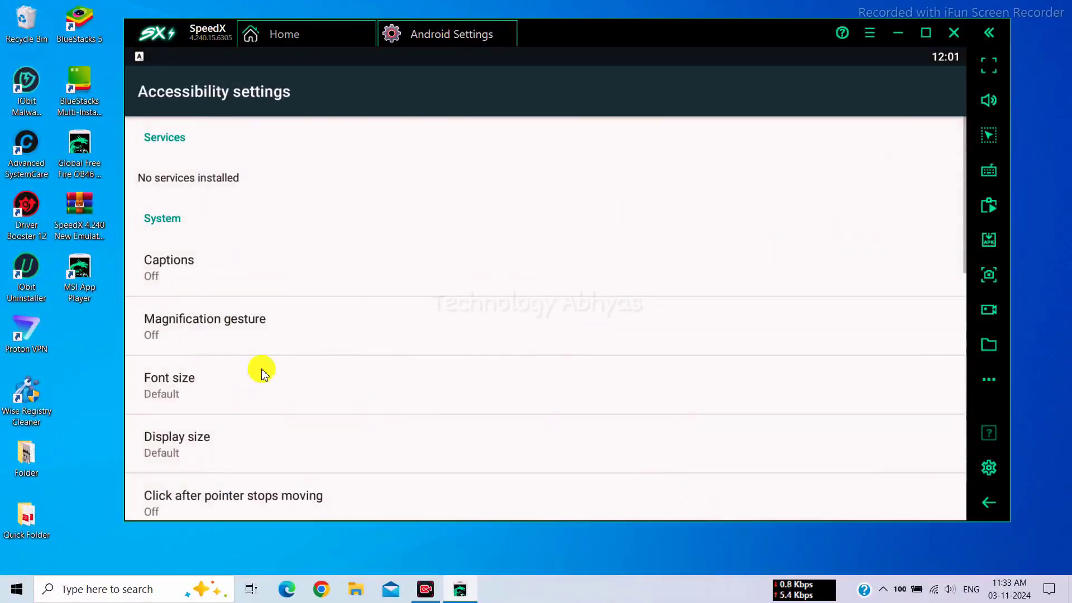
{"action": "scroll", "coordinate": [313, 256], "scroll_direction": "down", "scroll_amount": 5}
{"action": "scroll", "coordinate": [258, 363], "scroll_direction": "down", "scroll_amount": 1}
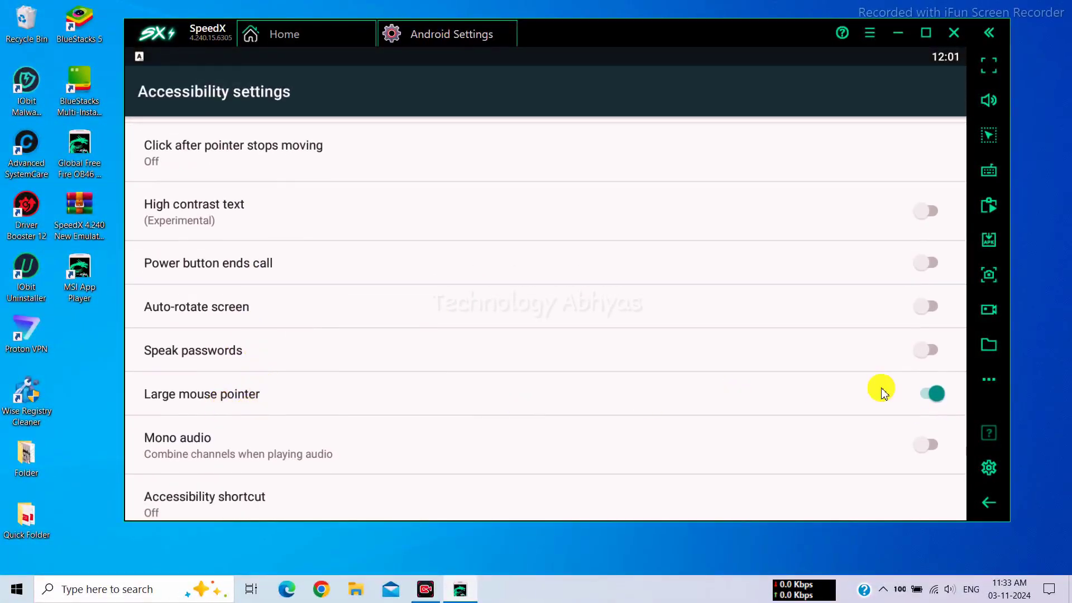
{"action": "left_click", "coordinate": [942, 400]}
{"action": "scroll", "coordinate": [301, 302], "scroll_direction": "down", "scroll_amount": 5}
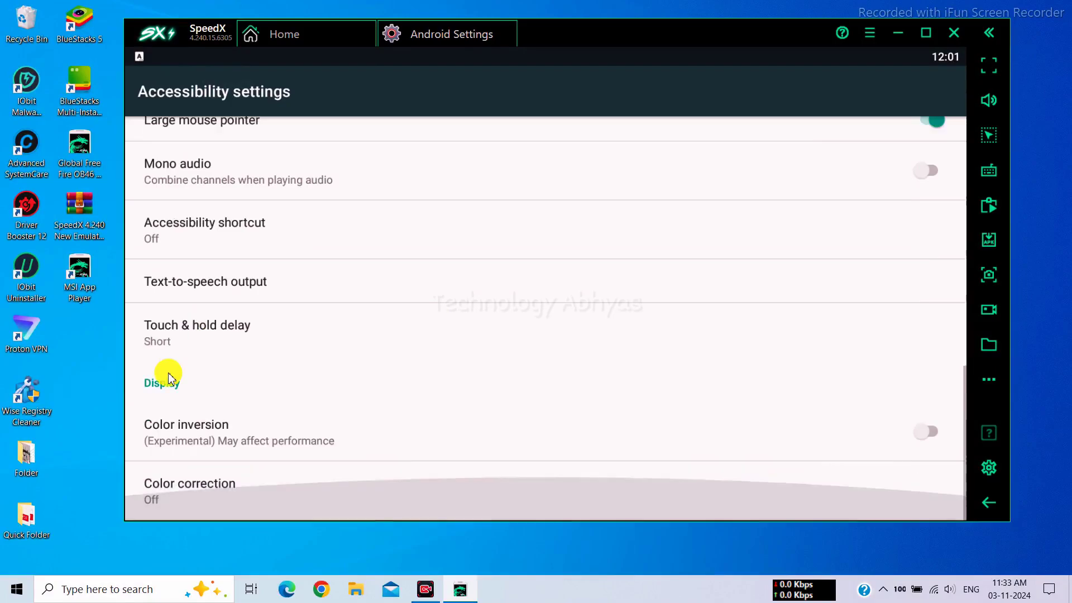
Set the Touch & hold delay to Short and return to the emulator's home screen
{"action": "left_click", "coordinate": [181, 342]}
{"action": "left_click", "coordinate": [322, 263]}
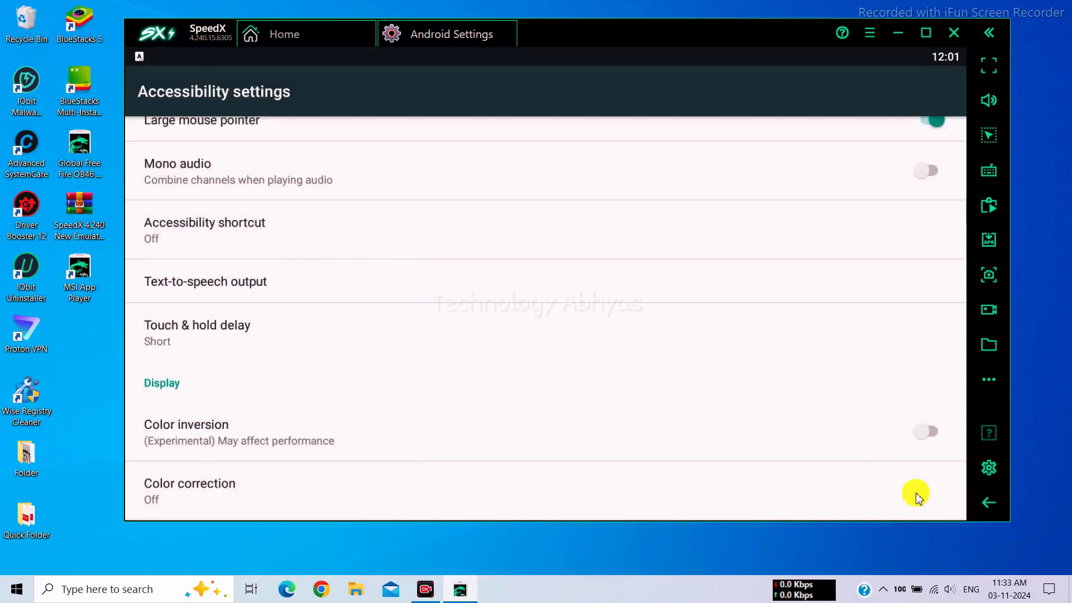
{"action": "left_click", "coordinate": [993, 504]}
{"action": "left_click", "coordinate": [994, 504]}
{"action": "left_click", "coordinate": [578, 399]}
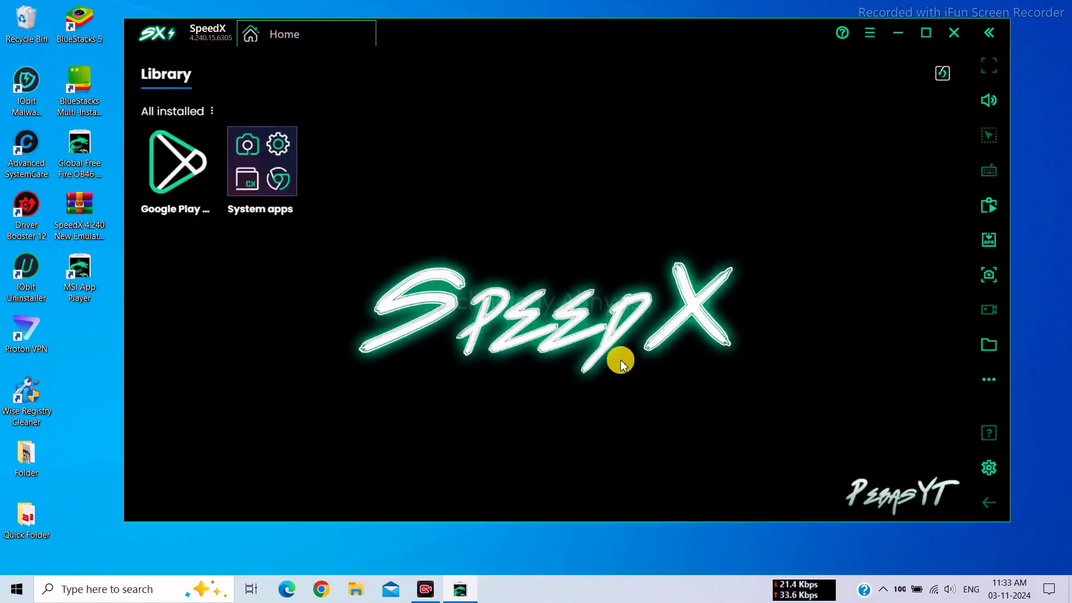
Install the Global Free Fire OB46 New Update (Apk) file from the Desktop folder into the emulator
{"action": "left_click", "coordinate": [213, 110]}
{"action": "left_click", "coordinate": [259, 113]}
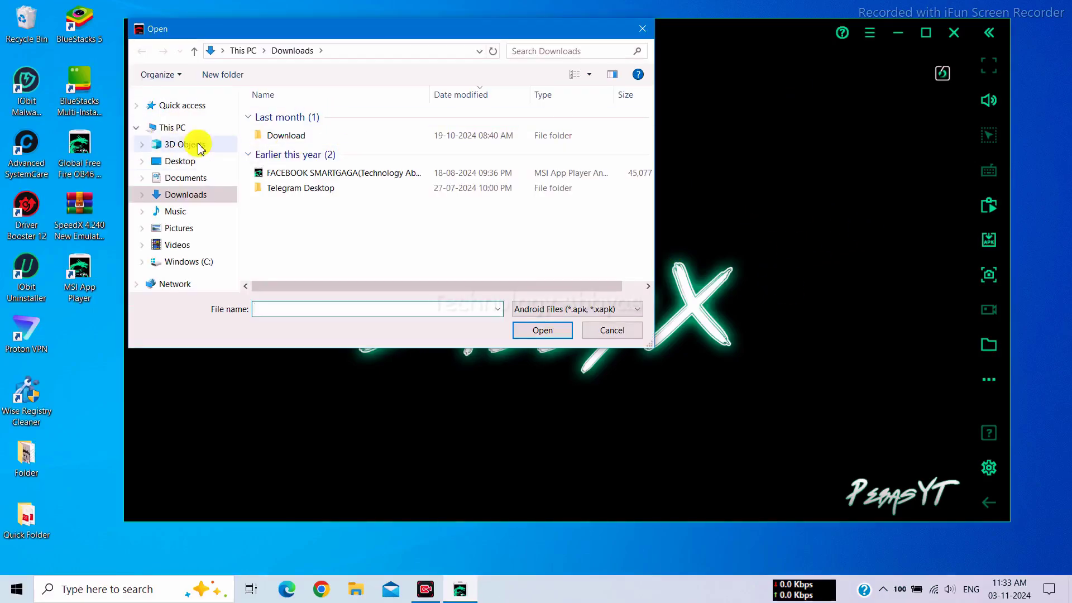
{"action": "left_click", "coordinate": [180, 161]}
{"action": "left_click", "coordinate": [531, 164]}
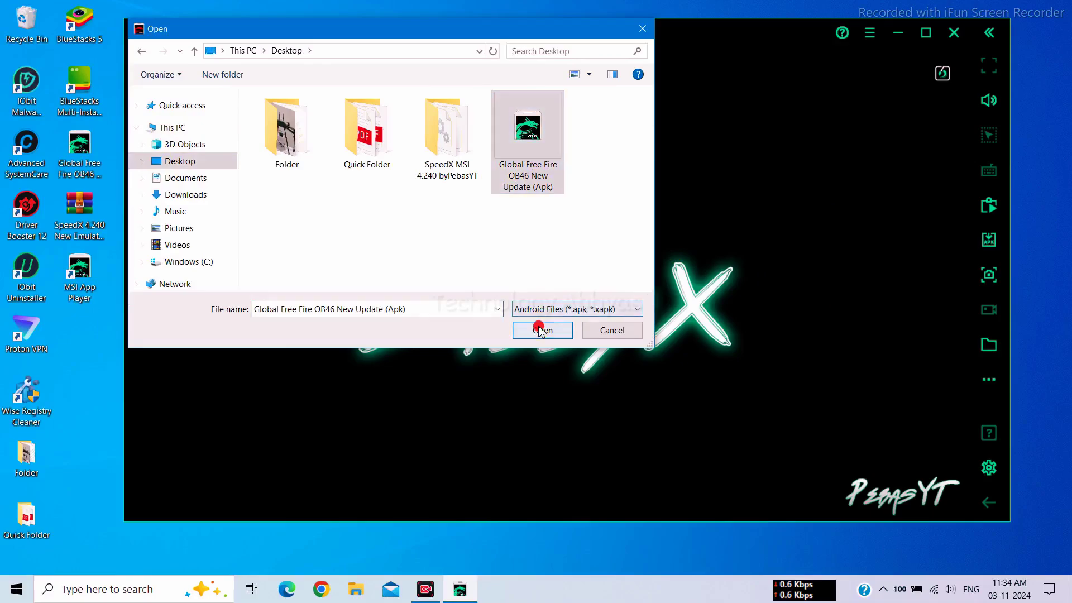
{"action": "left_click", "coordinate": [540, 330]}
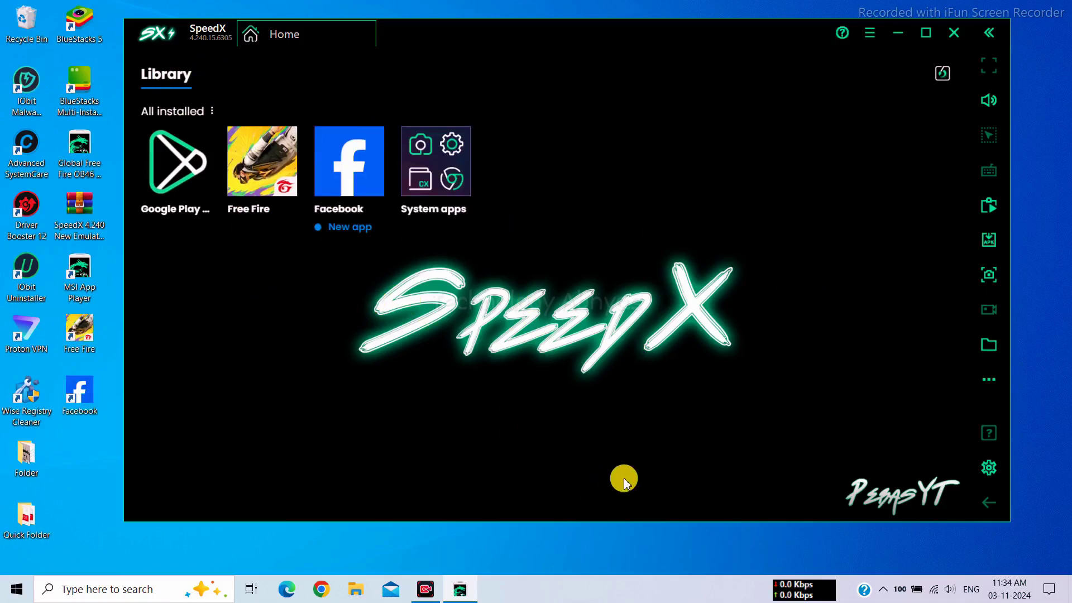
Start adding a Google account in the Android account settings and submit the account's e-mail address
{"action": "left_click", "coordinate": [436, 161]}
{"action": "left_click", "coordinate": [397, 286]}
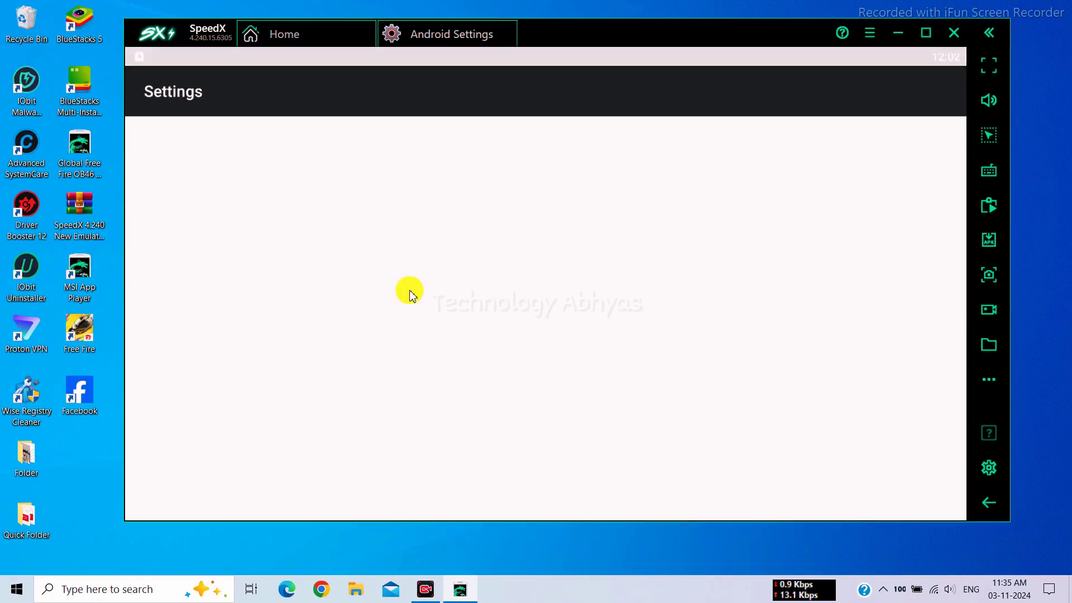
{"action": "left_click", "coordinate": [320, 385]}
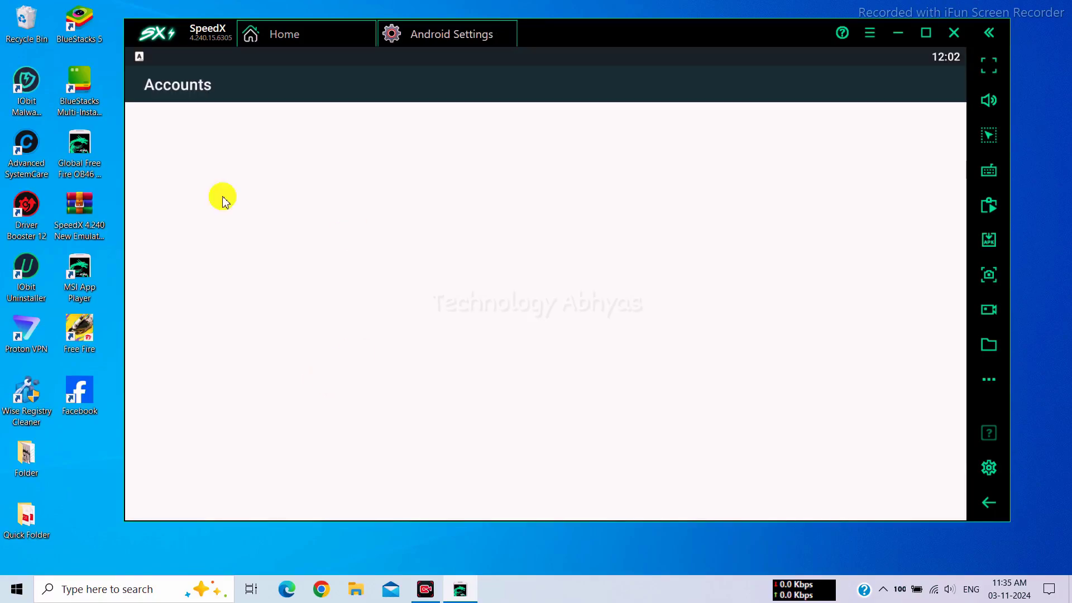
{"action": "left_click", "coordinate": [254, 154]}
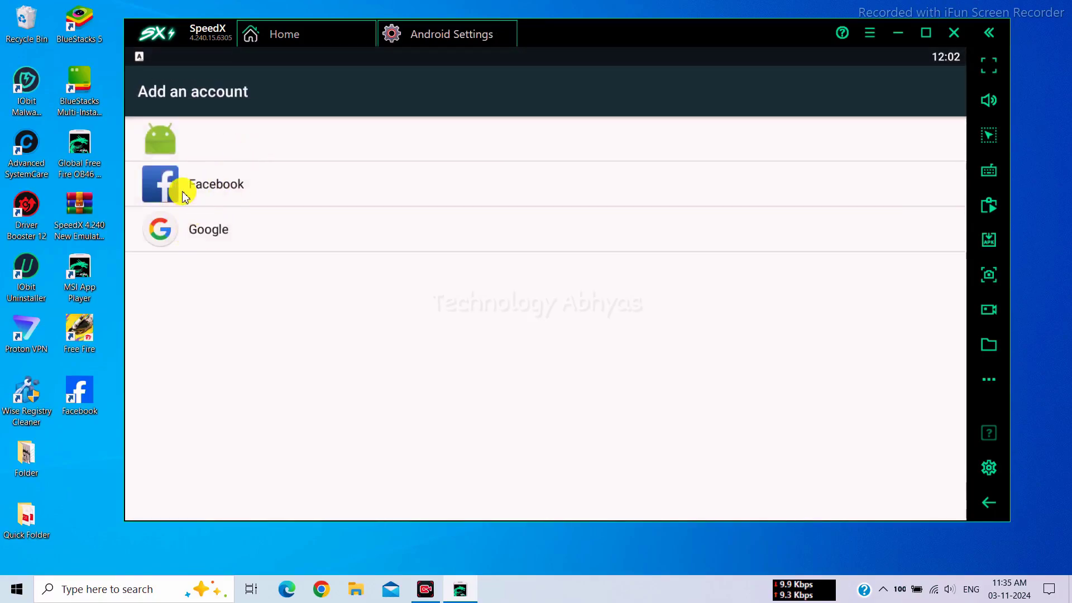
{"action": "left_click", "coordinate": [252, 226]}
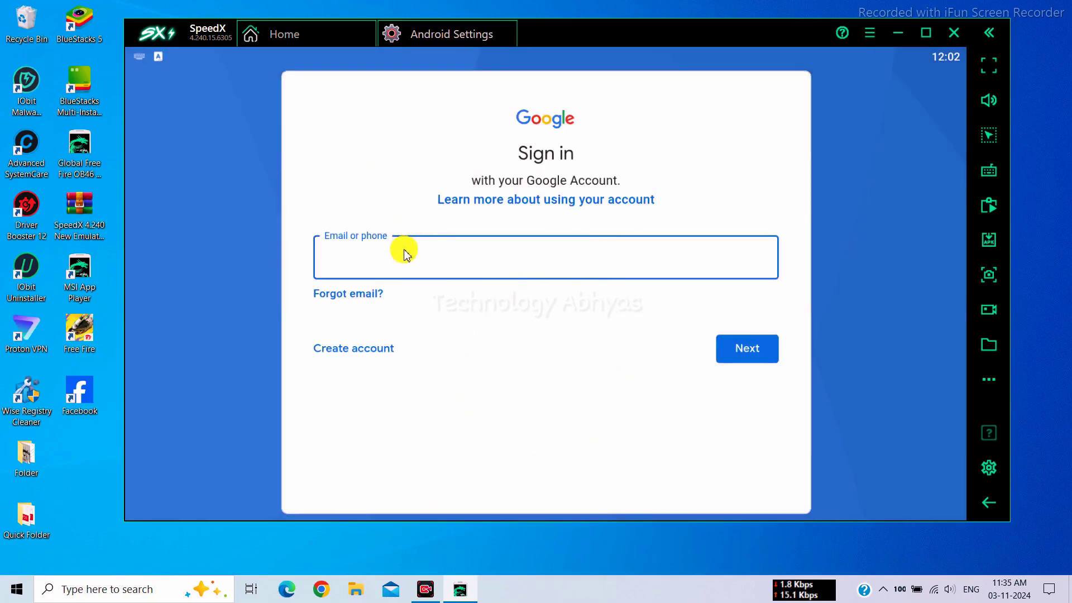
{"action": "key", "text": "ctrl+v"}
{"action": "left_click", "coordinate": [747, 350]}
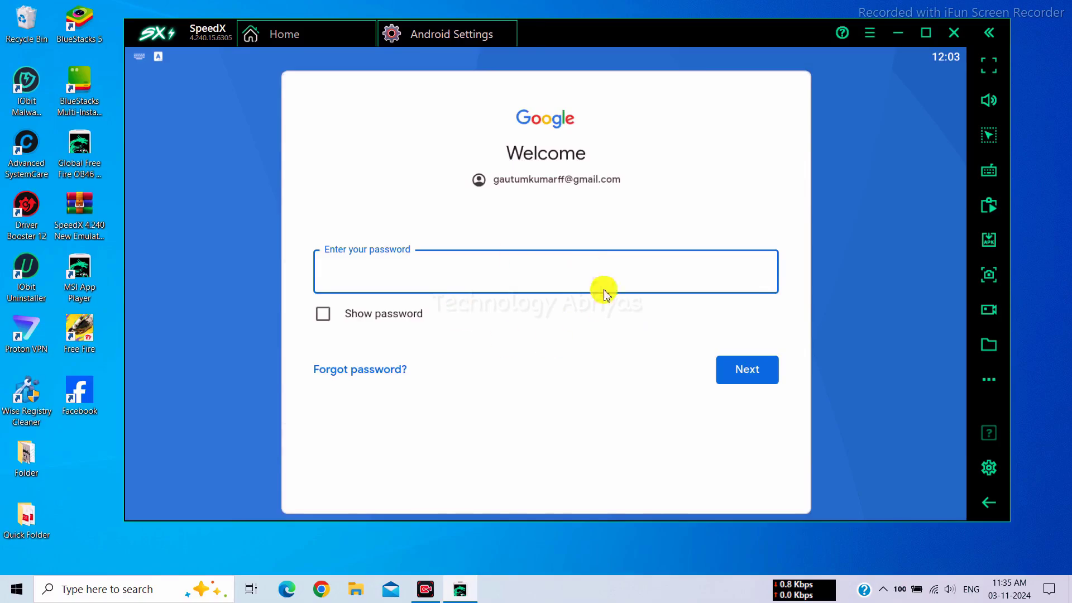
Enter the Google account password, agree to the terms and accept the Google services with basic device backup turned off
{"action": "key", "text": "ctrl+v"}
{"action": "left_click", "coordinate": [734, 371]}
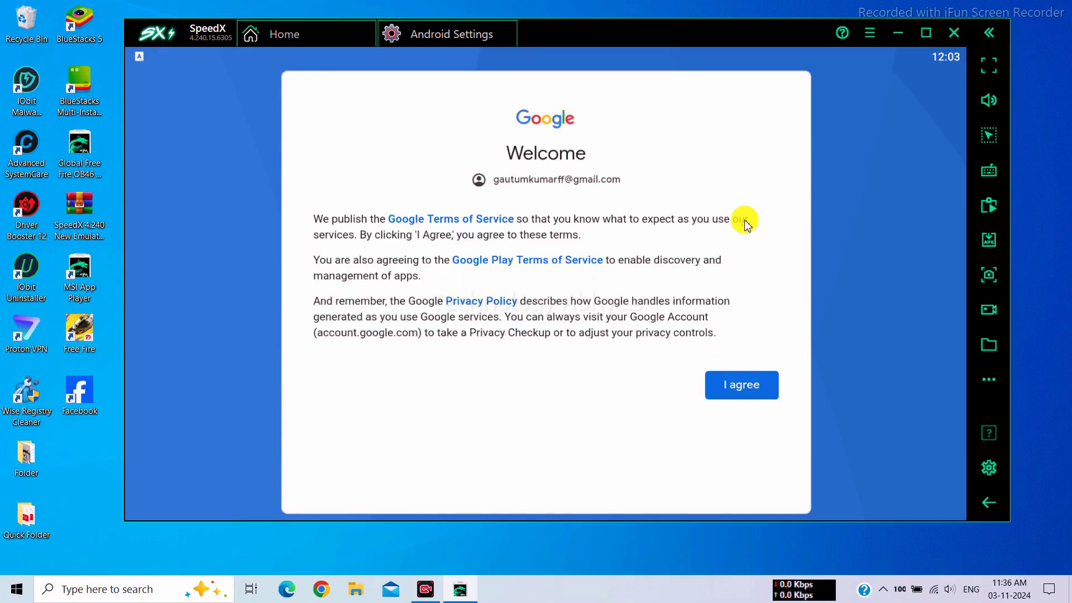
{"action": "left_click", "coordinate": [747, 385]}
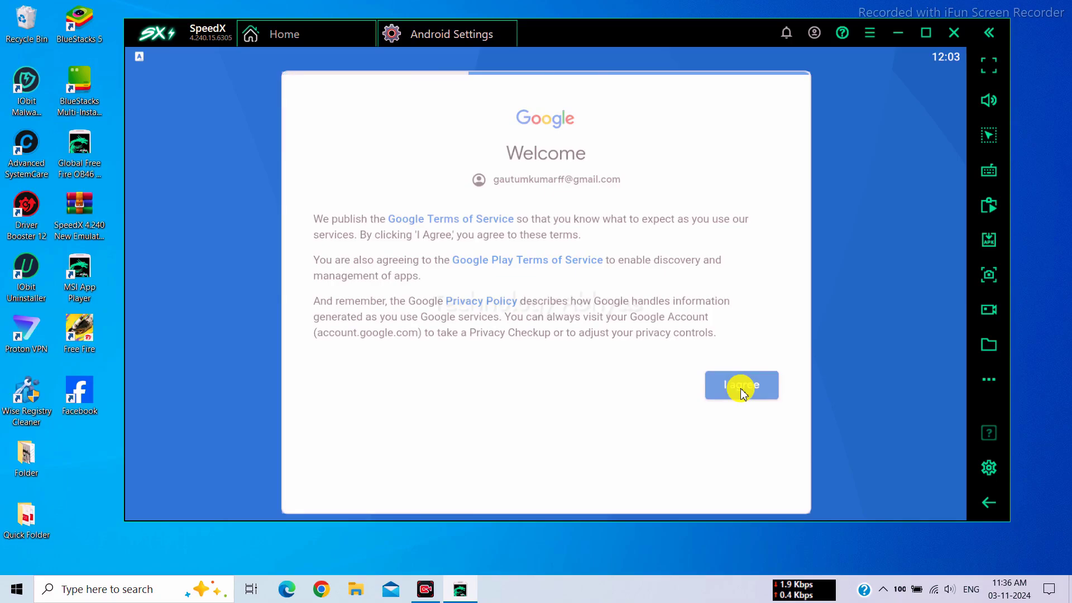
{"action": "left_click", "coordinate": [796, 369]}
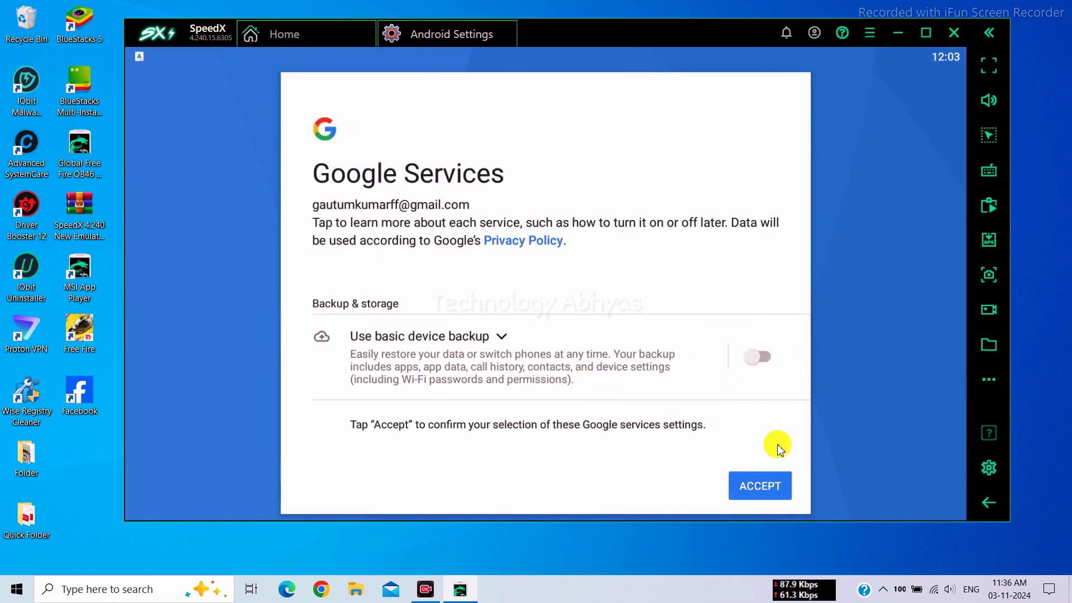
{"action": "left_click", "coordinate": [760, 485]}
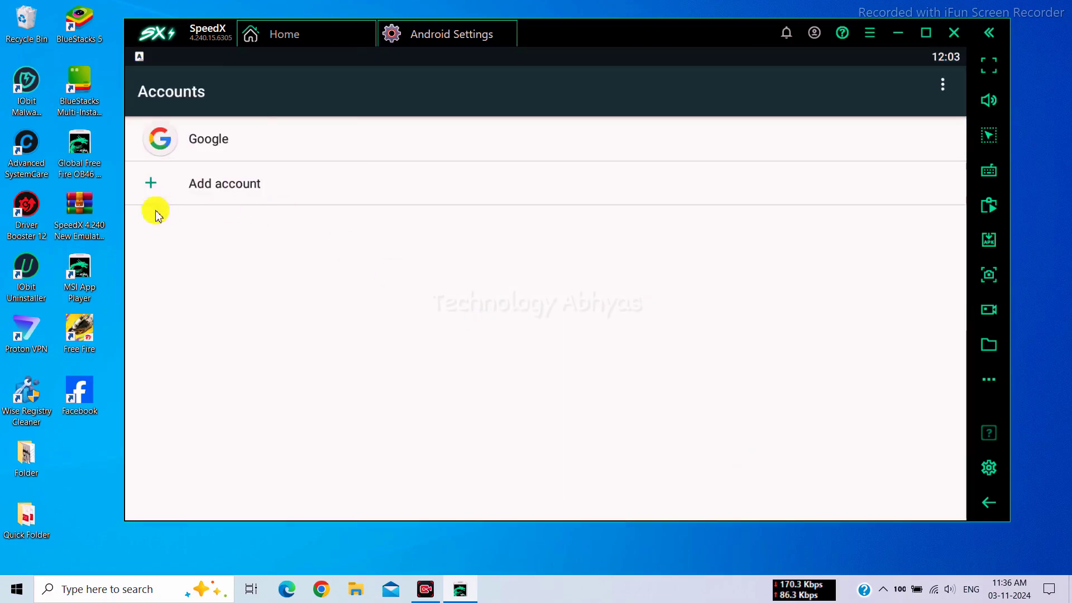
Close the Android Settings and launch Free Fire from the emulator's home screen
{"action": "left_click", "coordinate": [502, 32]}
{"action": "left_click", "coordinate": [536, 193]}
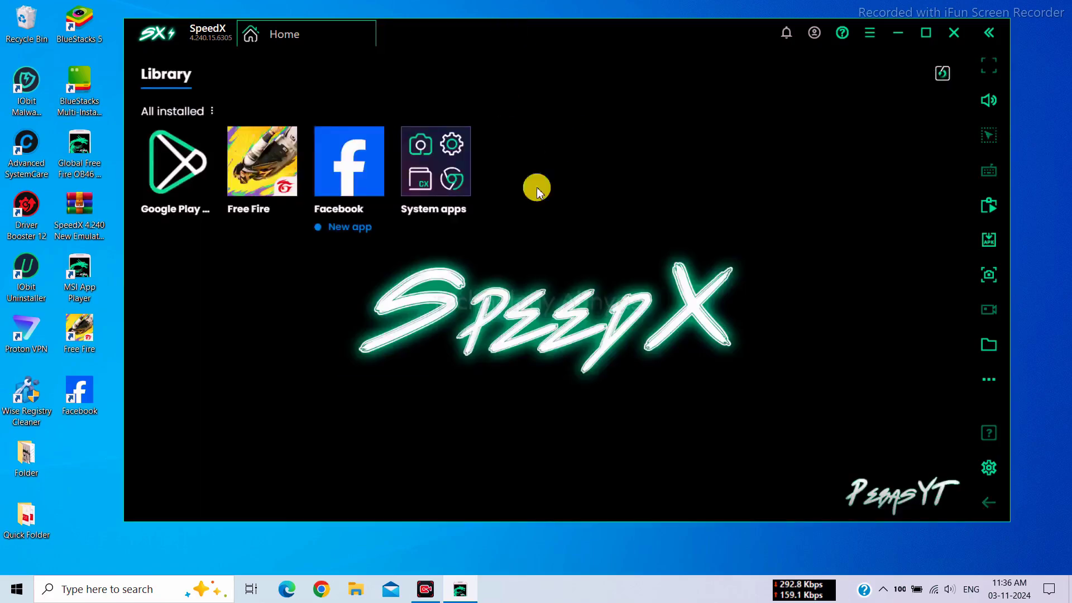
{"action": "left_click", "coordinate": [272, 190]}
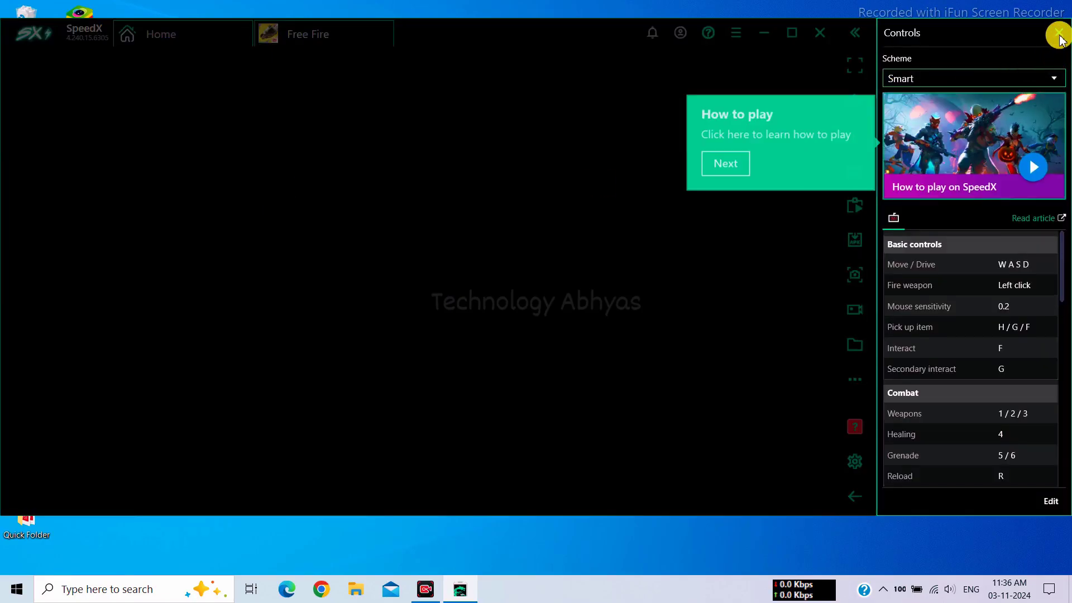
Dismiss the introductory tips, close the game controls guide and move the emulator window back to the middle of the desktop
{"action": "left_click", "coordinate": [716, 168]}
{"action": "left_click", "coordinate": [721, 384]}
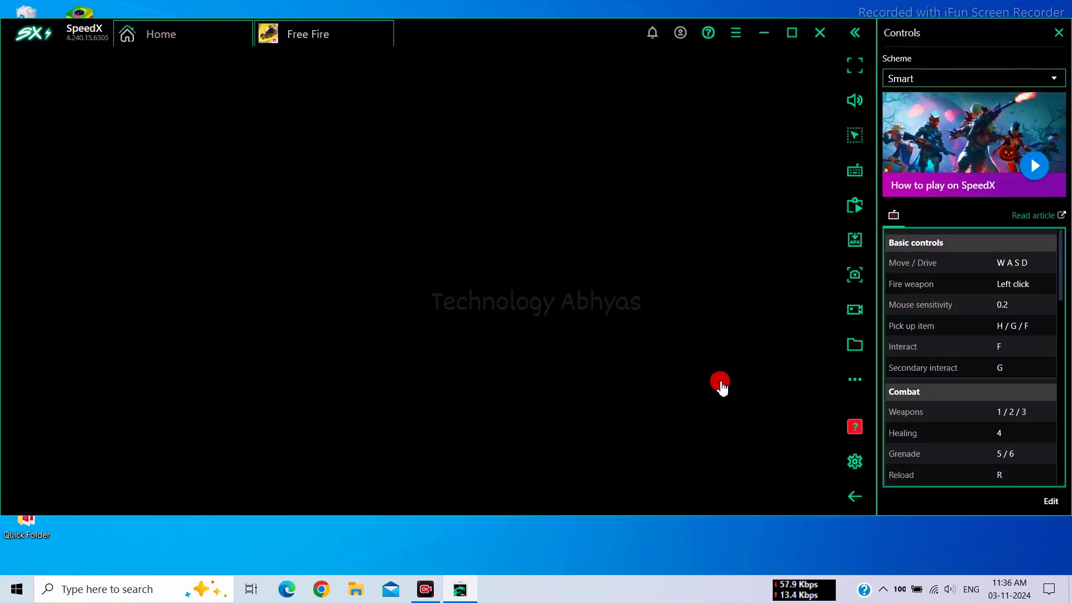
{"action": "left_click", "coordinate": [690, 234]}
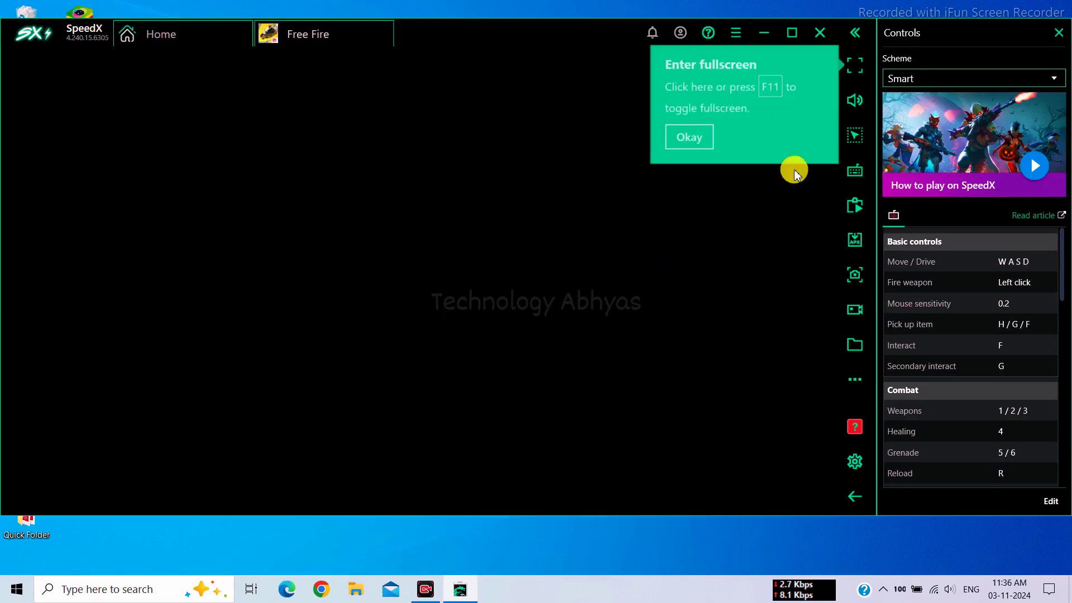
{"action": "left_click", "coordinate": [705, 138]}
{"action": "left_click", "coordinate": [1060, 35]}
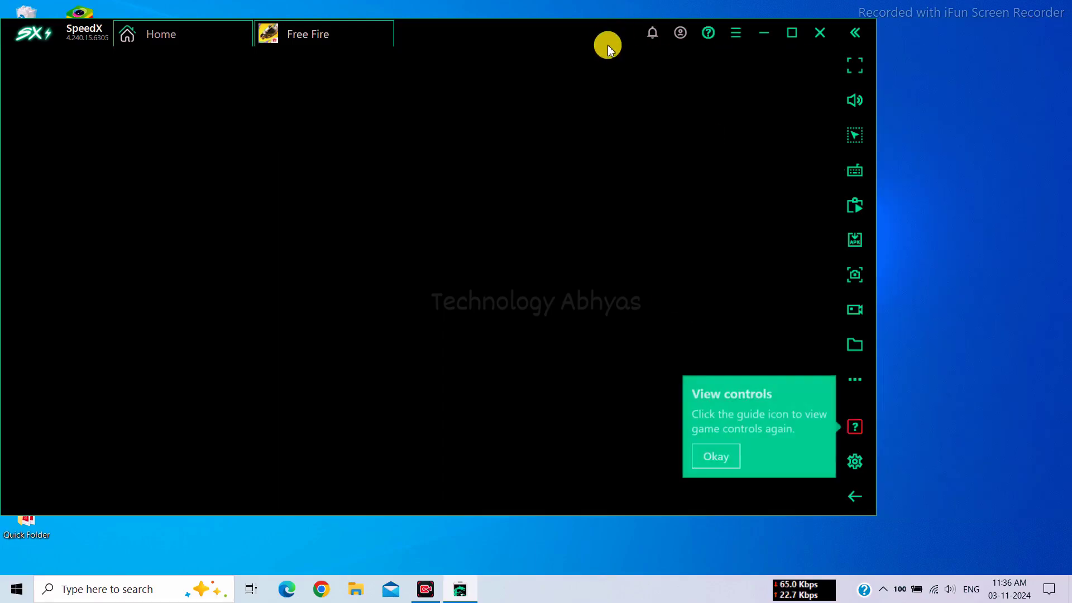
{"action": "left_click", "coordinate": [713, 455]}
{"action": "left_click_drag", "start_coordinate": [555, 31], "coordinate": [663, 34]}
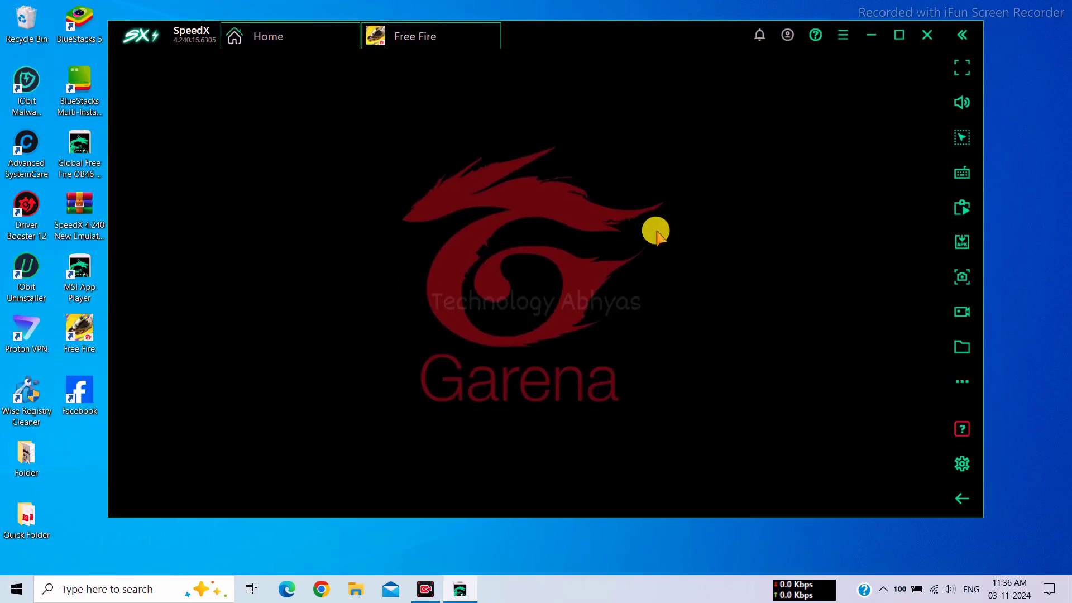
Allow Free Fire to access photos, media and files, and accept the game's terms
{"action": "left_click", "coordinate": [733, 325]}
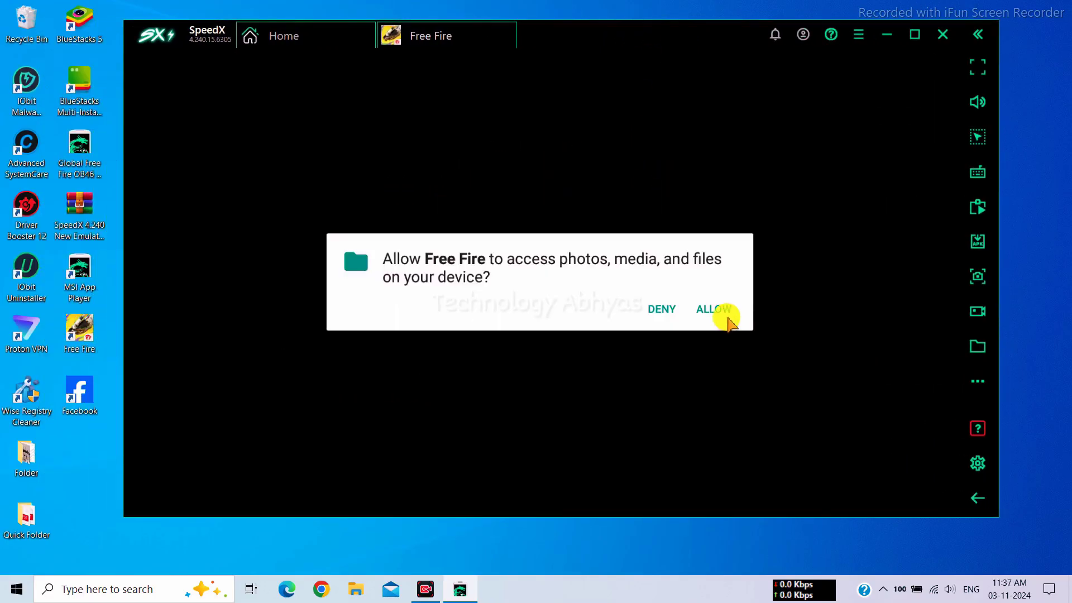
{"action": "left_click", "coordinate": [721, 312]}
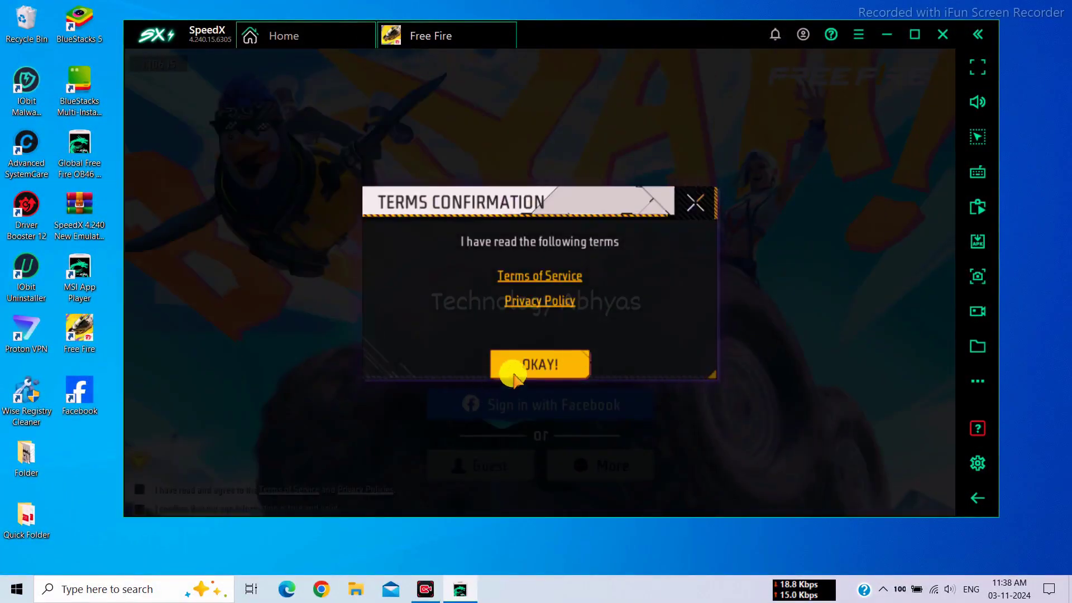
{"action": "left_click", "coordinate": [514, 375]}
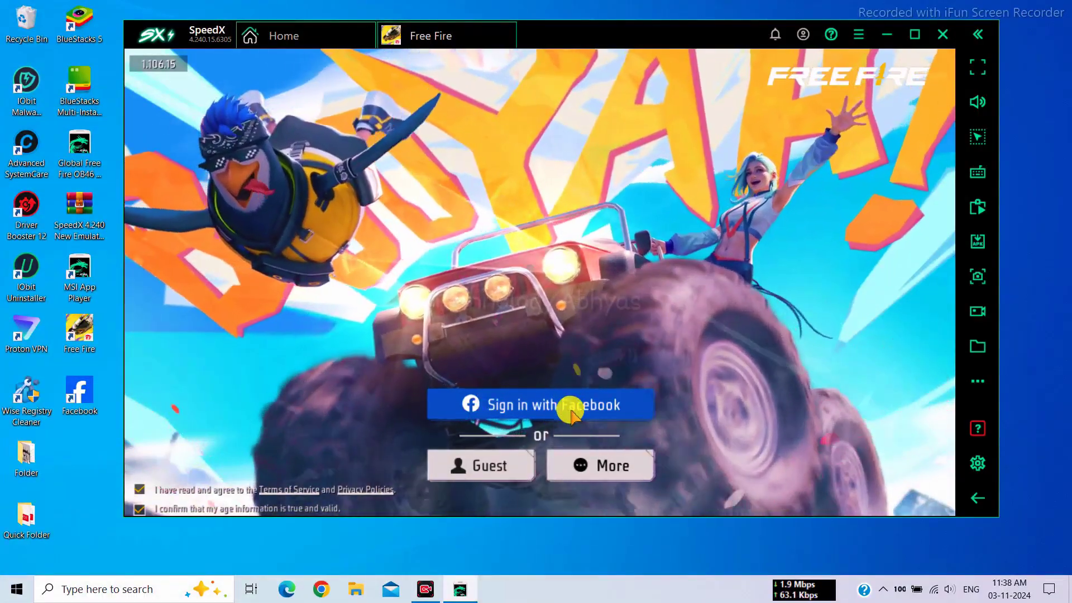
Sign in to Free Fire with Google and dismiss the Free Fire India notice and the Newbie Corner page
{"action": "left_click", "coordinate": [583, 461]}
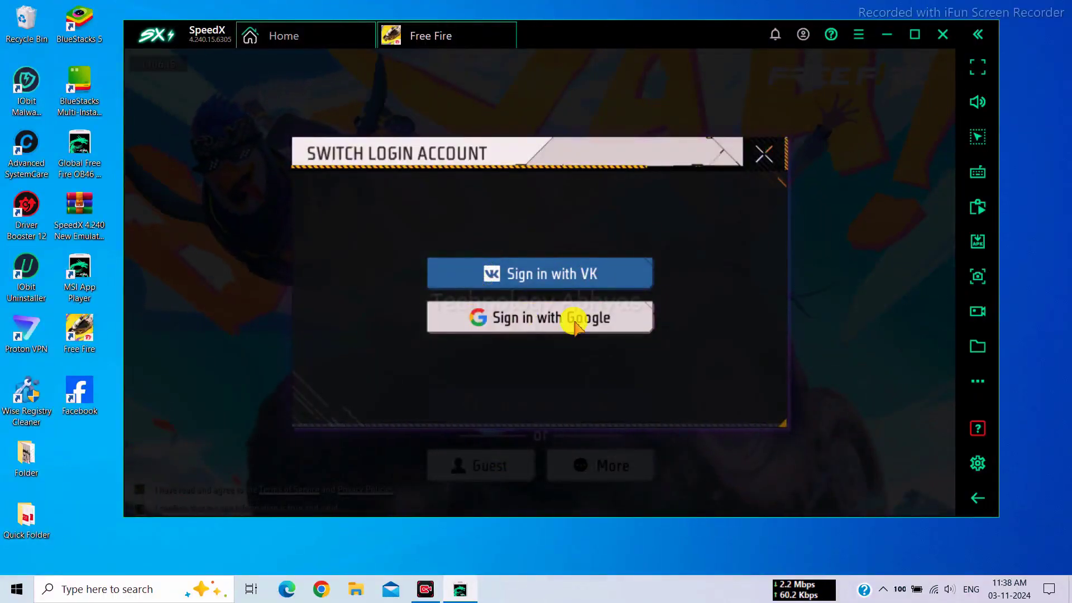
{"action": "left_click", "coordinate": [573, 322]}
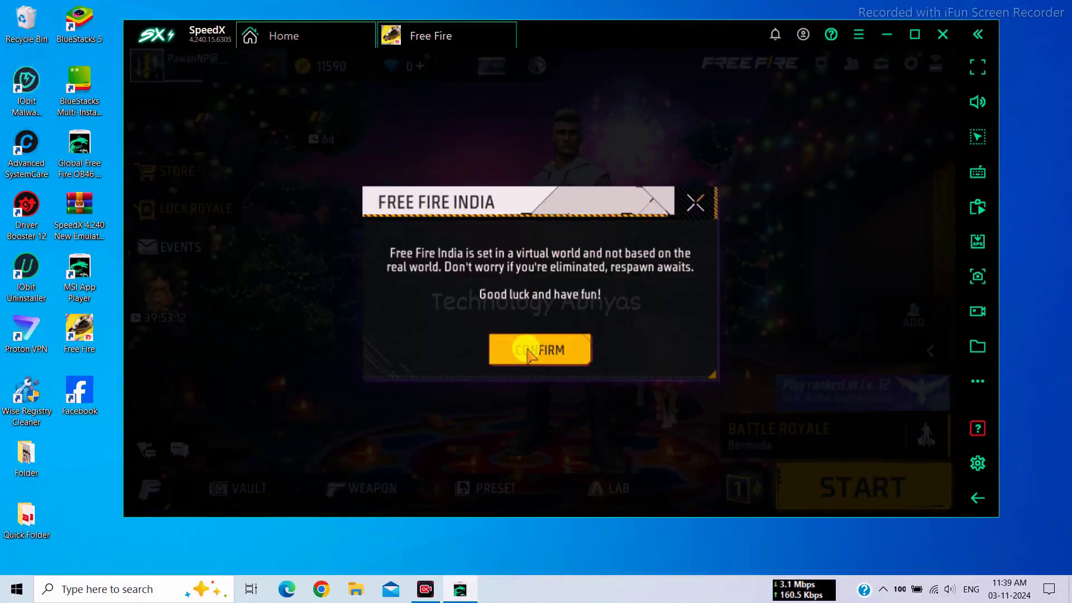
{"action": "left_click", "coordinate": [529, 351]}
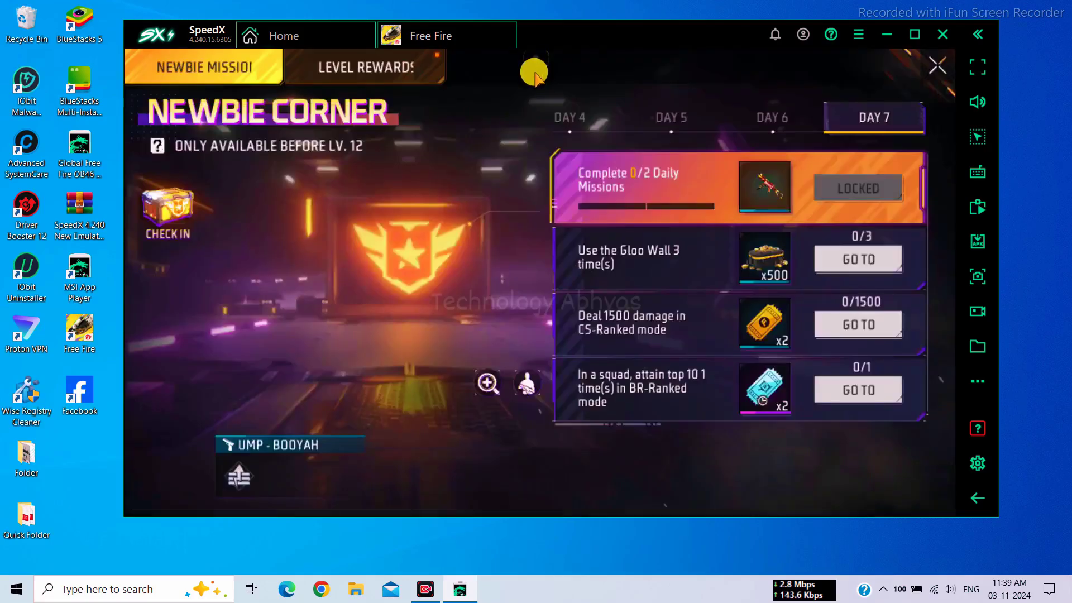
{"action": "left_click", "coordinate": [537, 65]}
Open the game's basic settings and clear the browser cache
{"action": "left_click", "coordinate": [836, 103]}
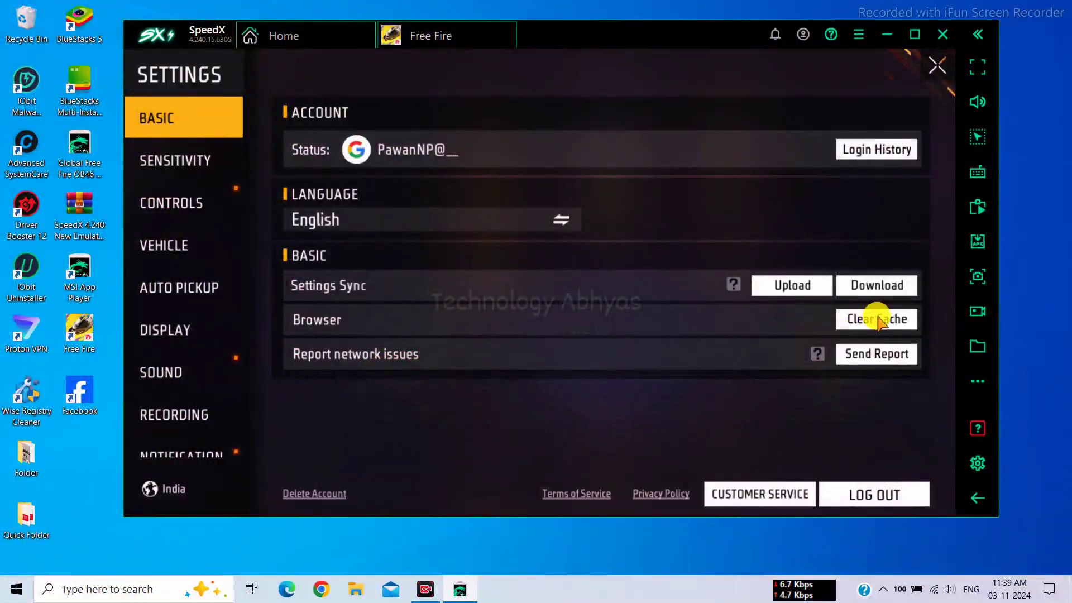
{"action": "left_click", "coordinate": [877, 319]}
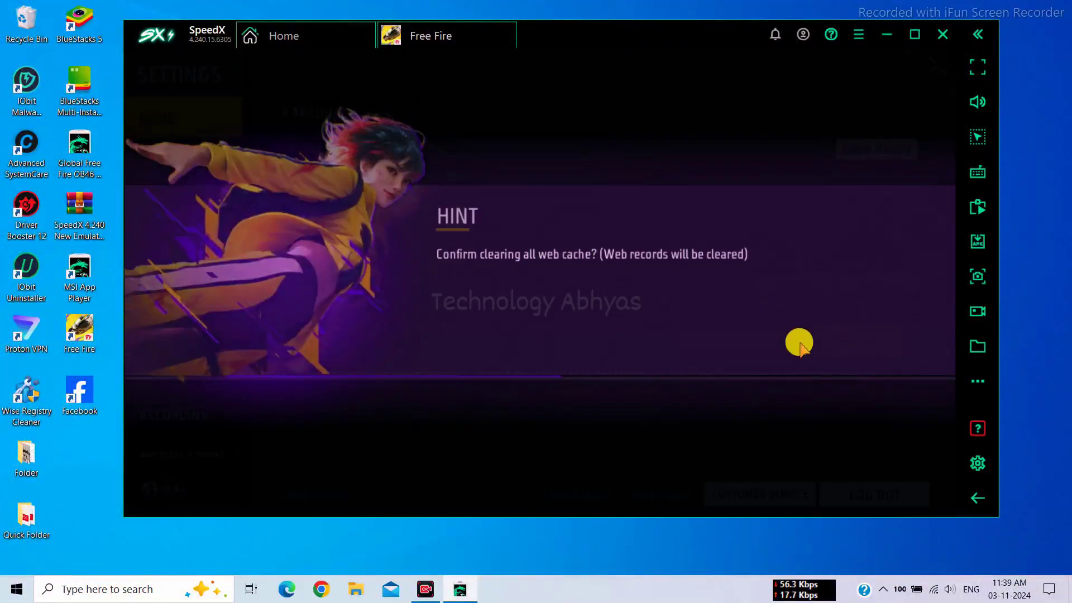
{"action": "left_click", "coordinate": [841, 349]}
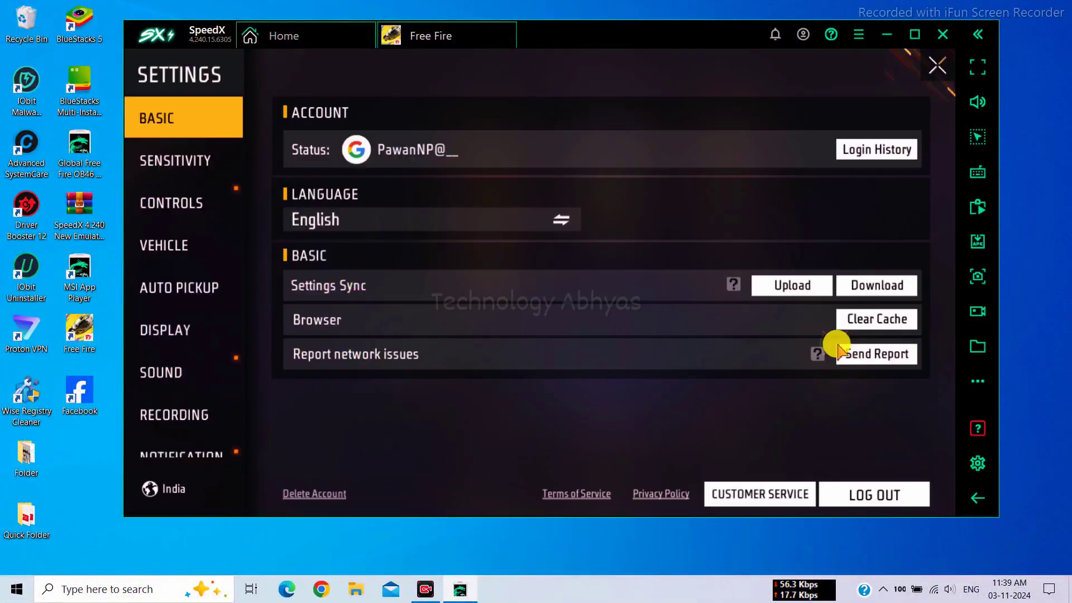
Check the sensitivity values and turn on Quick Reload, Reload Progress on Crosshair and Auto Switch Gun in the control settings
{"action": "left_click", "coordinate": [202, 178]}
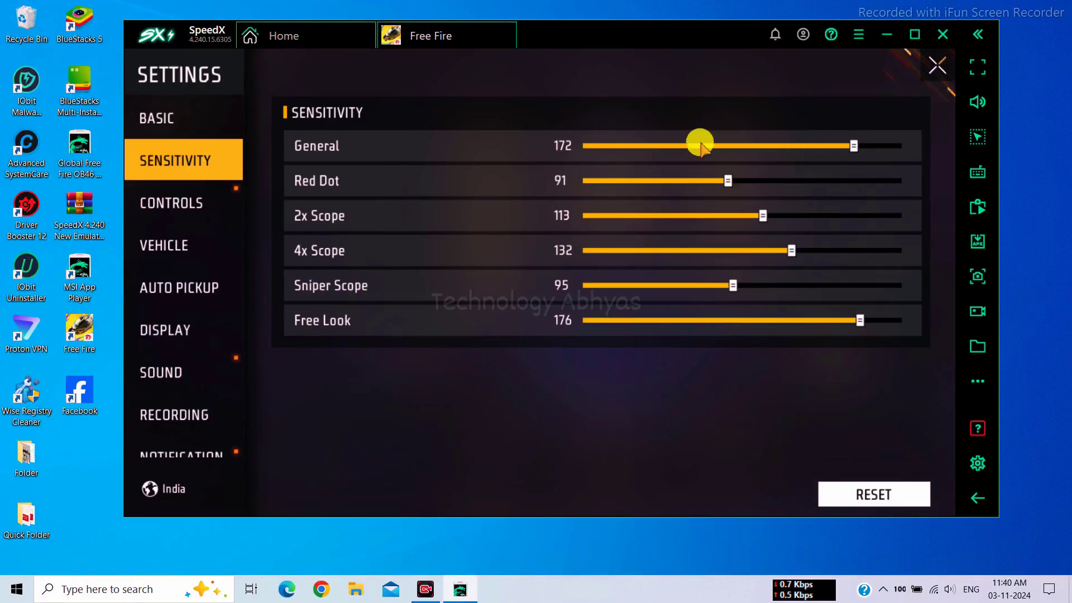
{"action": "left_click", "coordinate": [202, 218]}
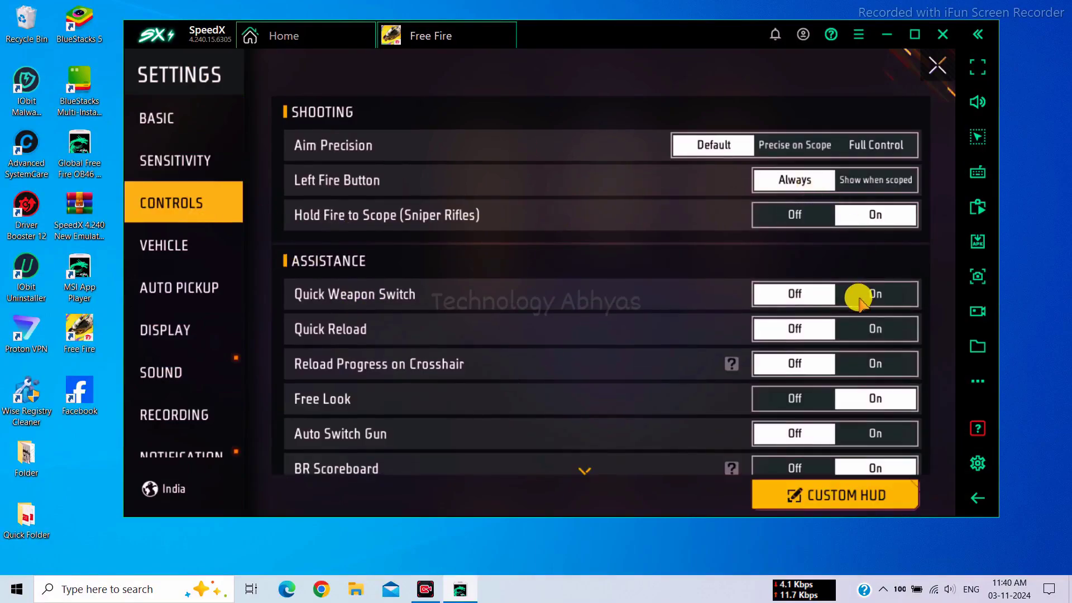
{"action": "left_click", "coordinate": [868, 358]}
{"action": "left_click", "coordinate": [863, 431]}
{"action": "scroll", "coordinate": [742, 232], "scroll_direction": "down", "scroll_amount": 4}
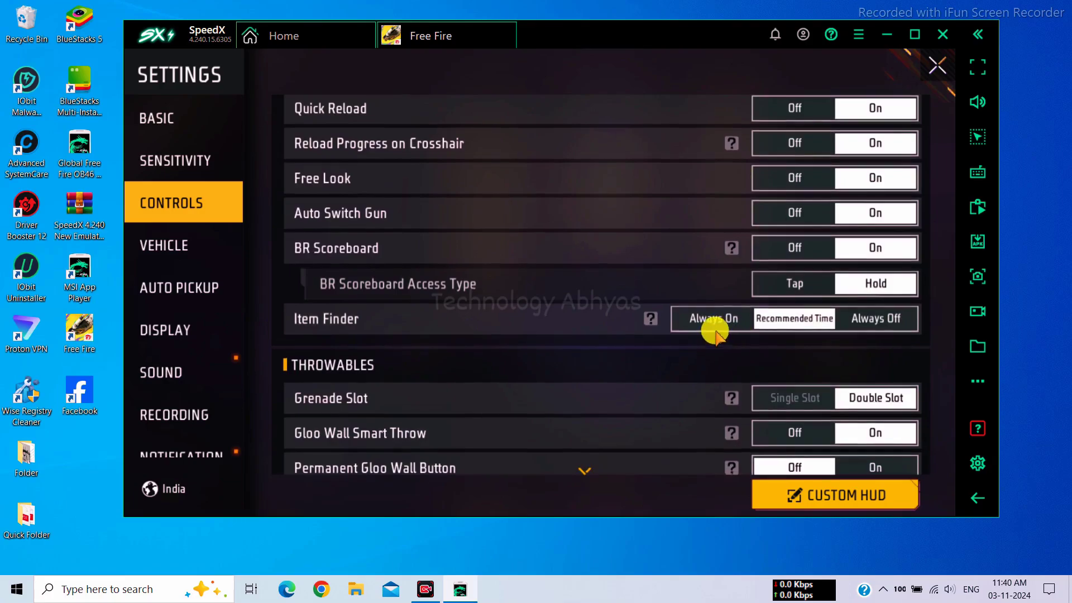
Set Item Finder to Always On, Grenade Slot to Single Slot, Gloo Wall Smart Throw to Off and Run Mode to Classic
{"action": "left_click", "coordinate": [714, 322]}
{"action": "scroll", "coordinate": [733, 425], "scroll_direction": "down", "scroll_amount": 5}
{"action": "left_click", "coordinate": [715, 286]}
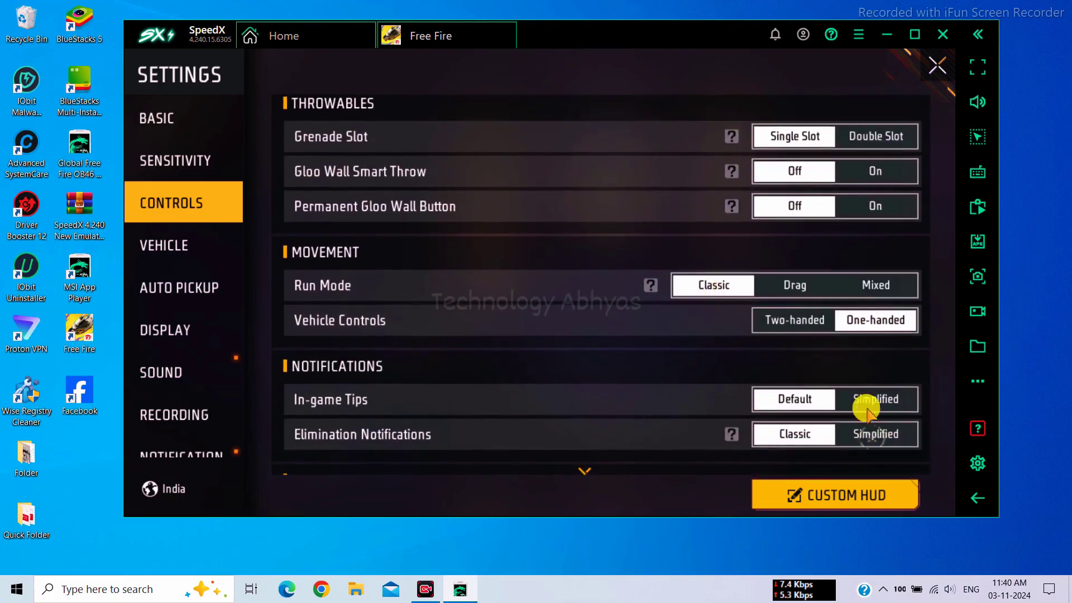
{"action": "scroll", "coordinate": [782, 313], "scroll_direction": "down", "scroll_amount": 4}
Look over the vehicle controls and turn on the item pickups for Team Clash Modes in the auto pickup settings
{"action": "left_click", "coordinate": [226, 256]}
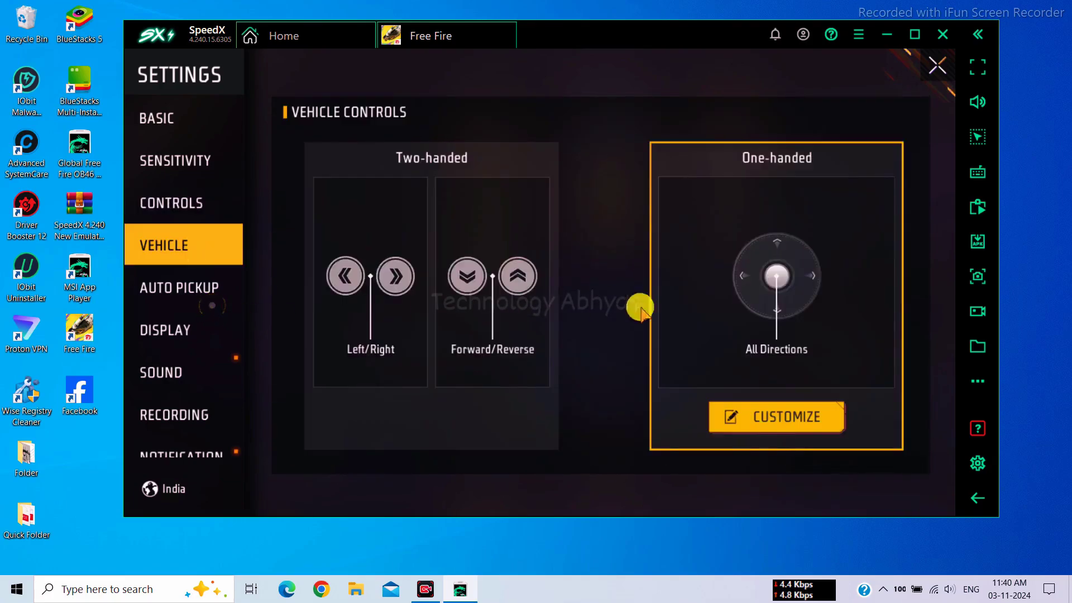
{"action": "scroll", "coordinate": [641, 309], "scroll_direction": "down", "scroll_amount": 3}
{"action": "left_click", "coordinate": [873, 439]}
{"action": "left_click", "coordinate": [874, 122]}
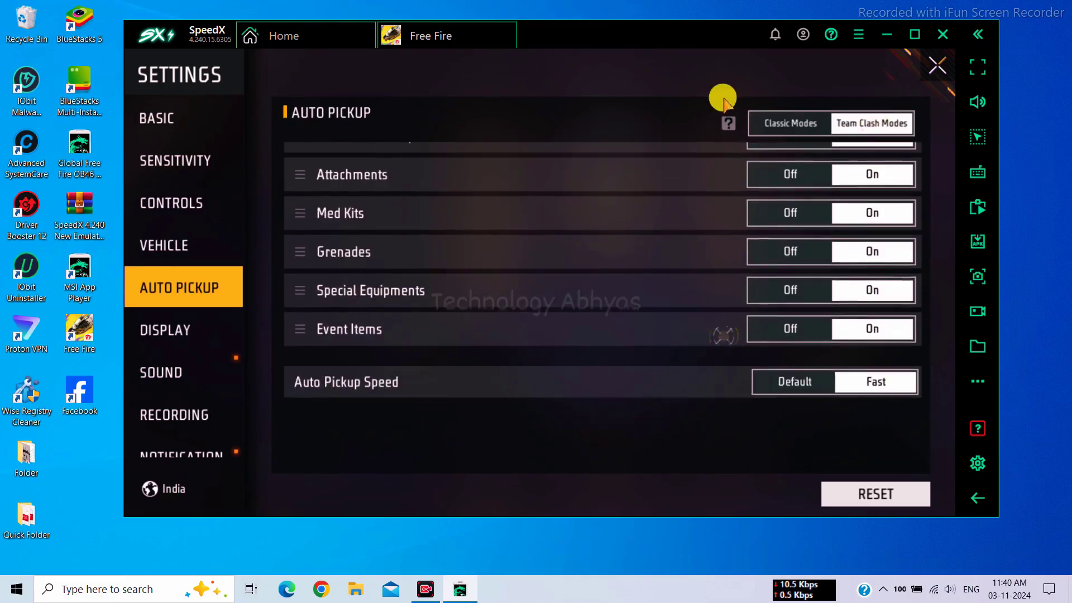
Check the display settings for graphics, High FPS and minimap, along with the settings sections that follow
{"action": "left_click", "coordinate": [173, 330]}
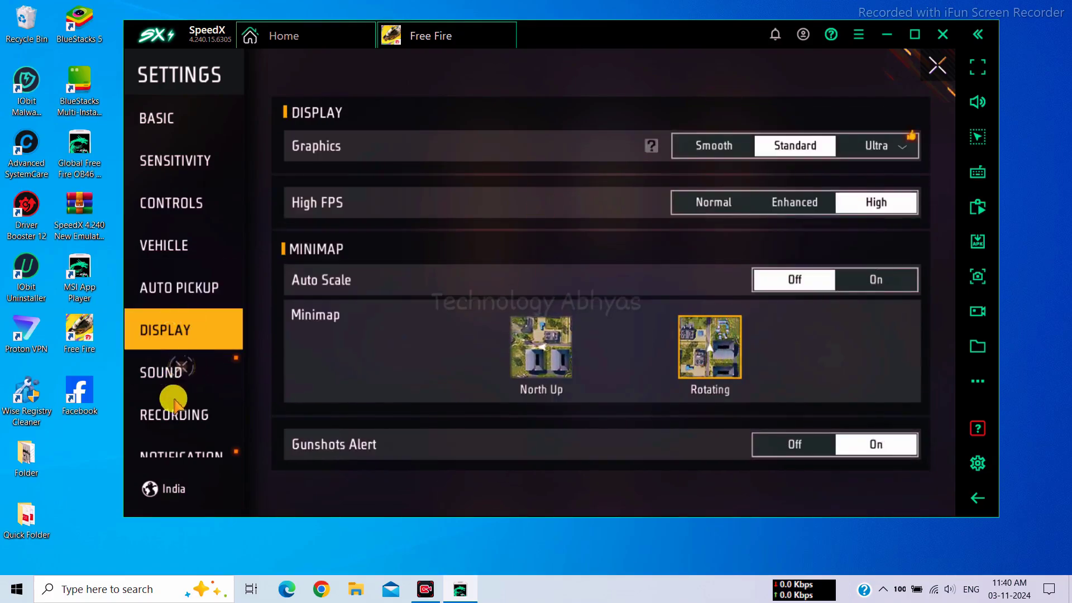
{"action": "left_click", "coordinate": [174, 402]}
{"action": "left_click", "coordinate": [806, 148]}
{"action": "scroll", "coordinate": [179, 378], "scroll_direction": "down", "scroll_amount": 1}
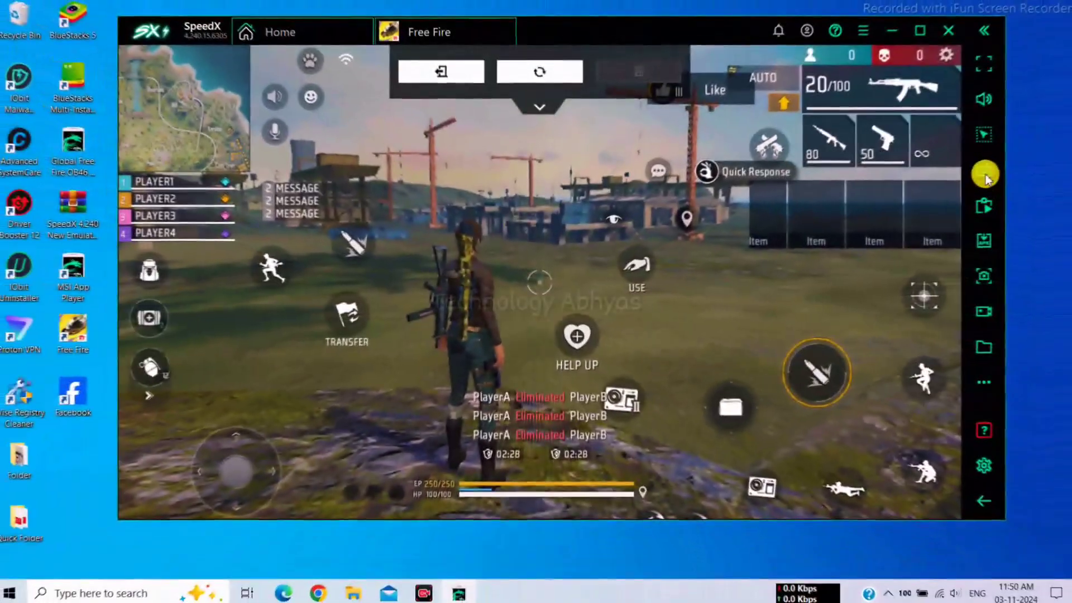
Open the advanced controls editor and import the Macro Keymapping and Simple Keymapping schemes from Free Fire Best Keymapping.cfg on the Desktop
{"action": "left_click", "coordinate": [978, 172]}
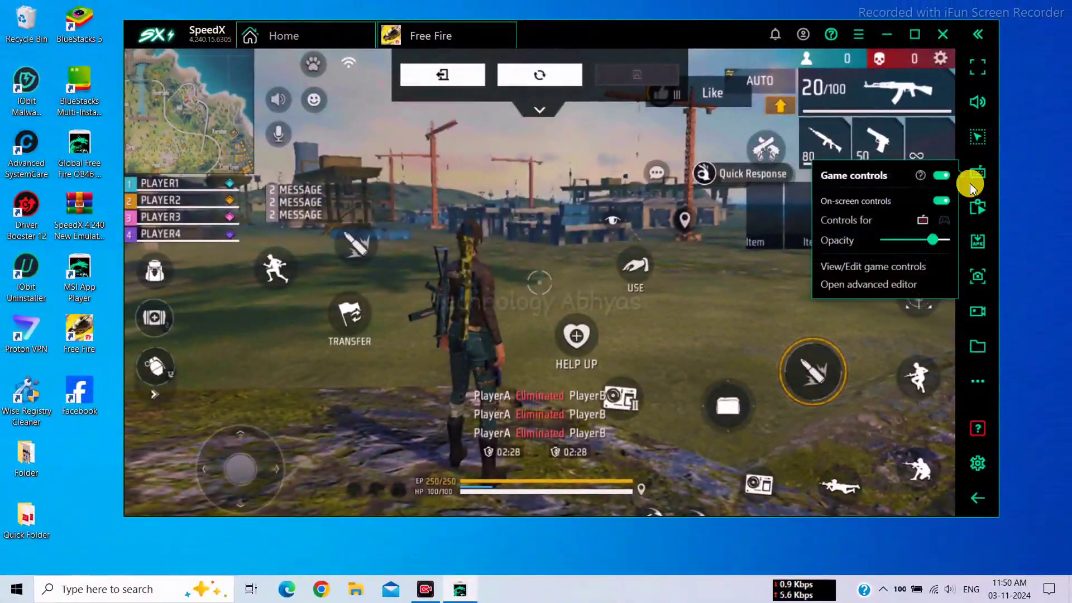
{"action": "left_click", "coordinate": [880, 286]}
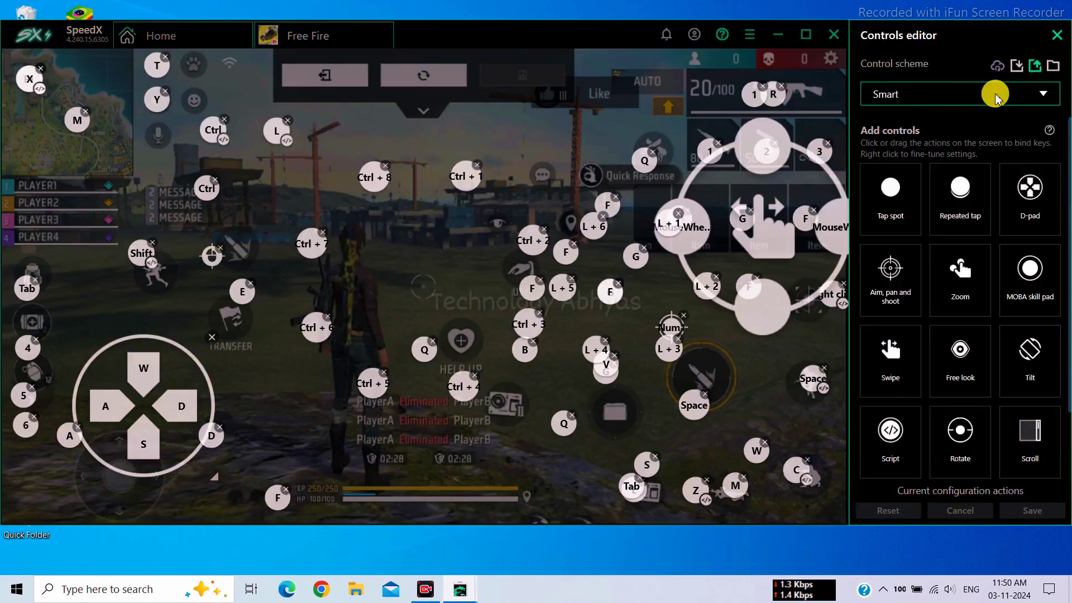
{"action": "left_click", "coordinate": [998, 67]}
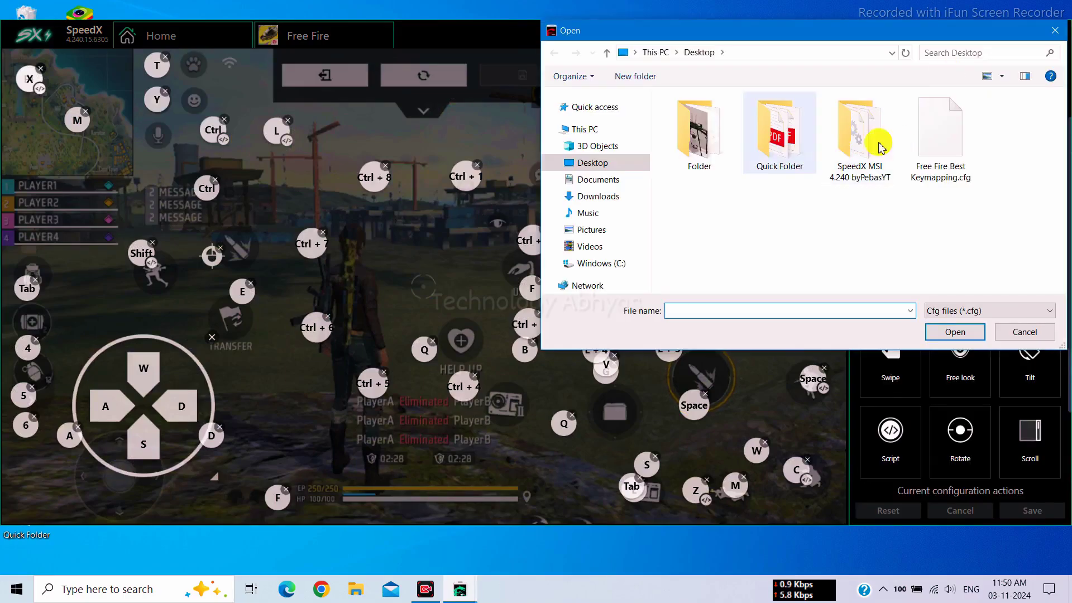
{"action": "left_click", "coordinate": [938, 154]}
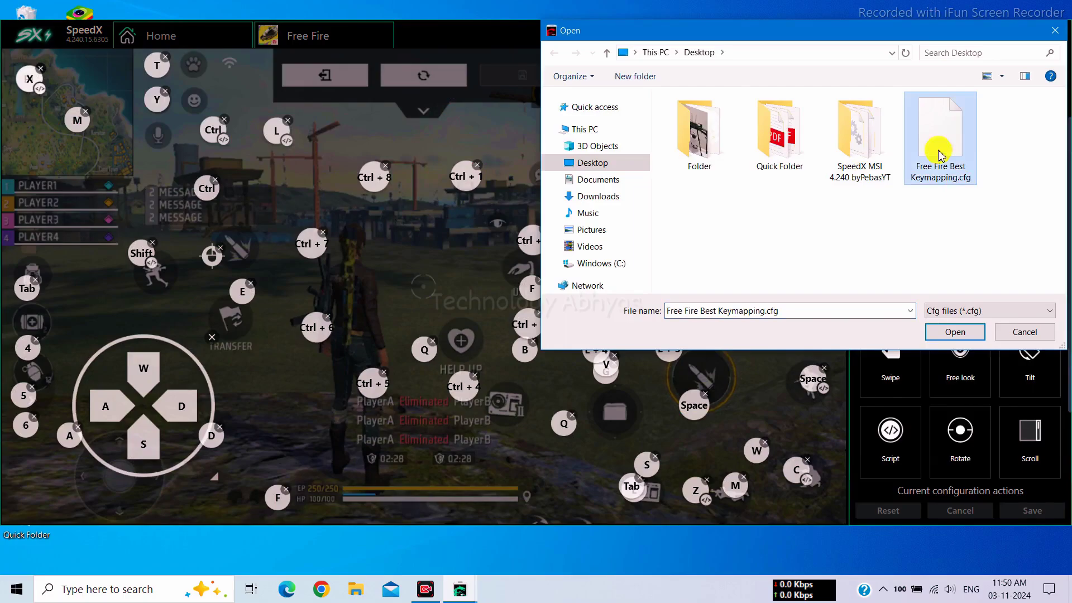
{"action": "left_click", "coordinate": [950, 332]}
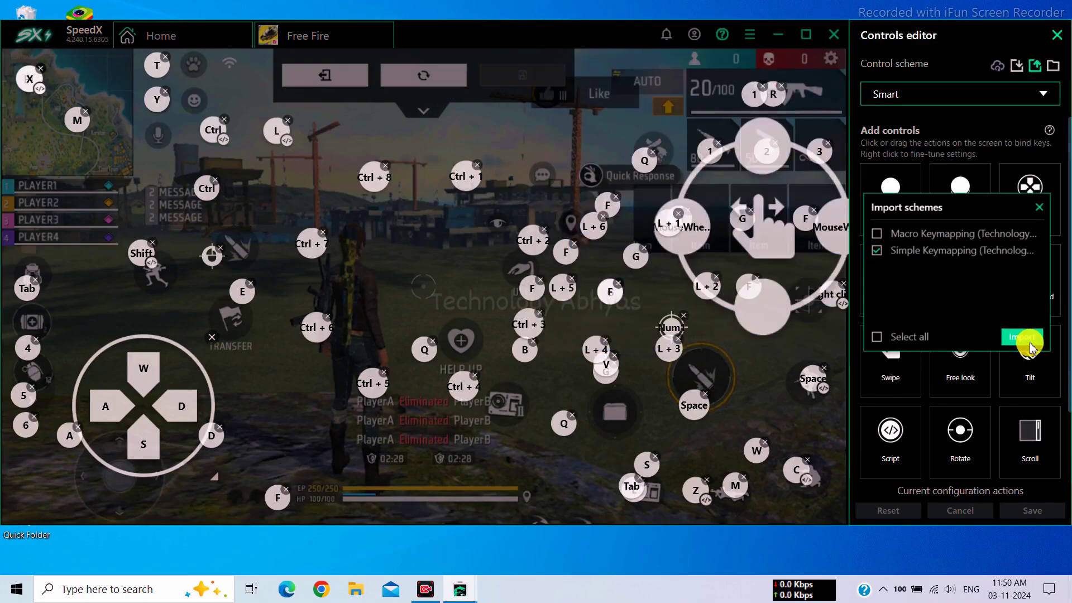
{"action": "left_click", "coordinate": [878, 235]}
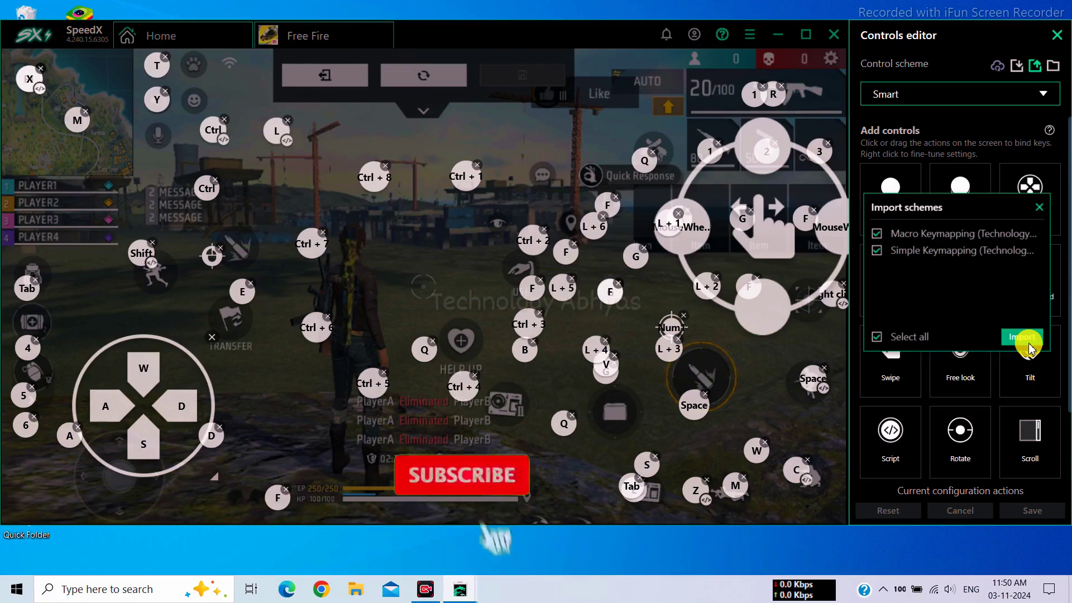
{"action": "left_click", "coordinate": [1028, 339]}
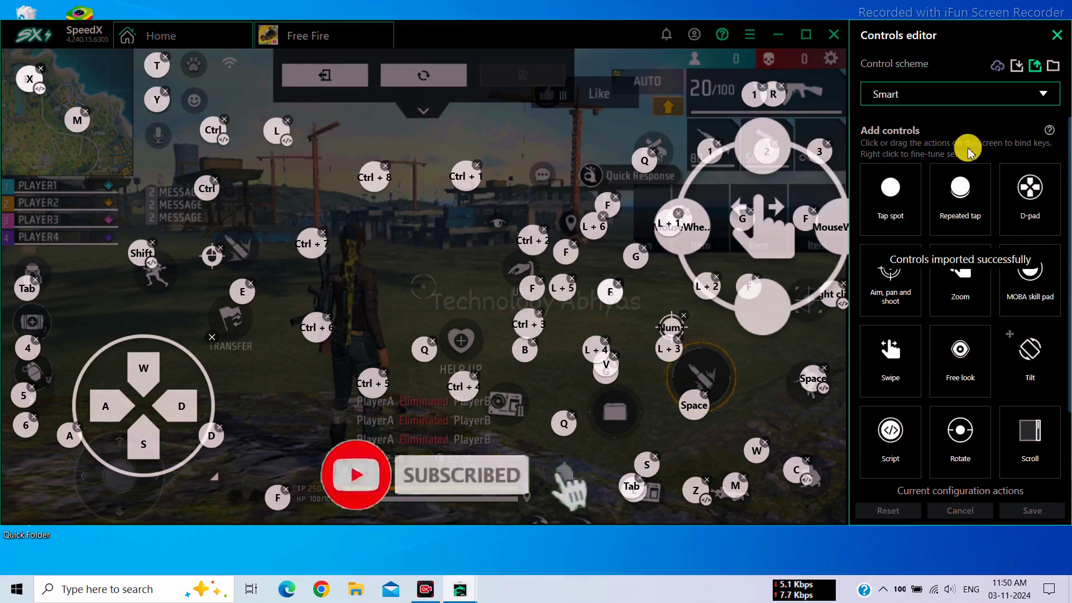
Select the Simple Keymapping control scheme, save it, and leave the controls editor and the custom HUD screen
{"action": "left_click", "coordinate": [921, 95]}
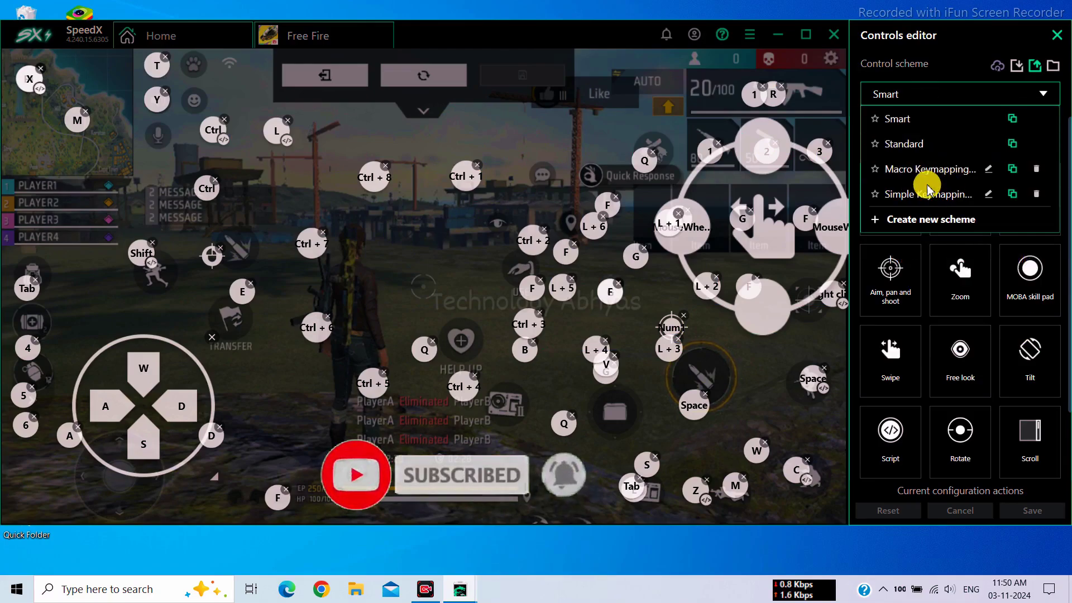
{"action": "left_click", "coordinate": [933, 198]}
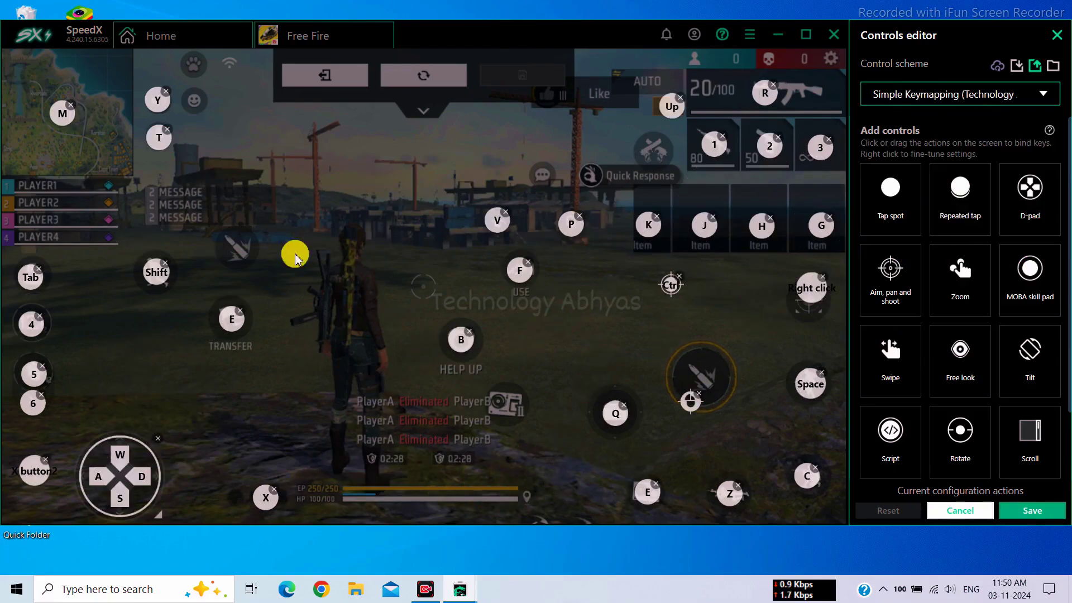
{"action": "left_click", "coordinate": [1014, 512]}
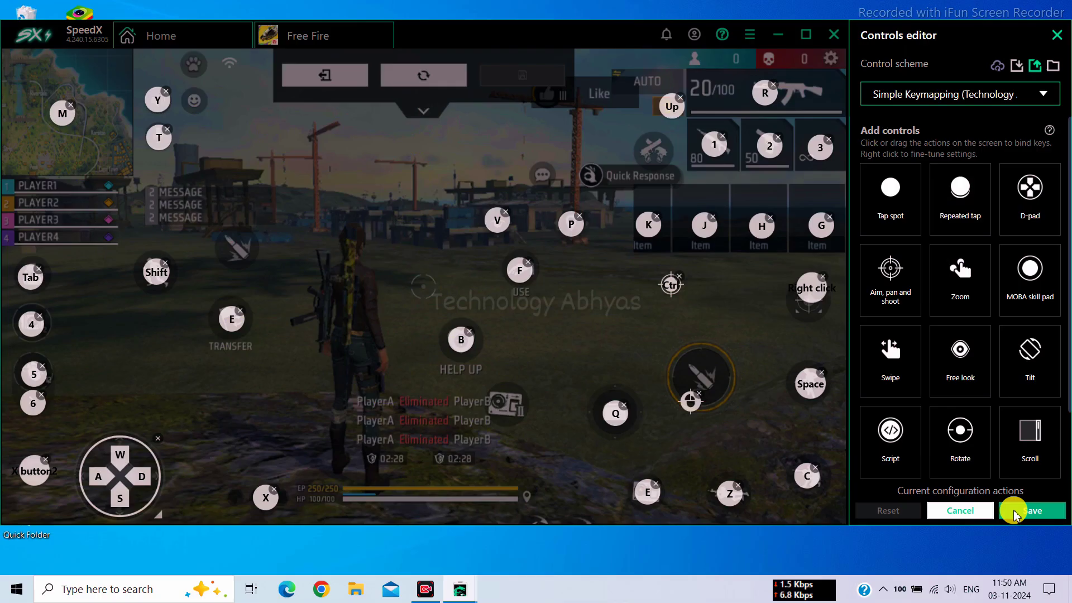
{"action": "left_click", "coordinate": [1057, 35]}
{"action": "left_click", "coordinate": [443, 75]}
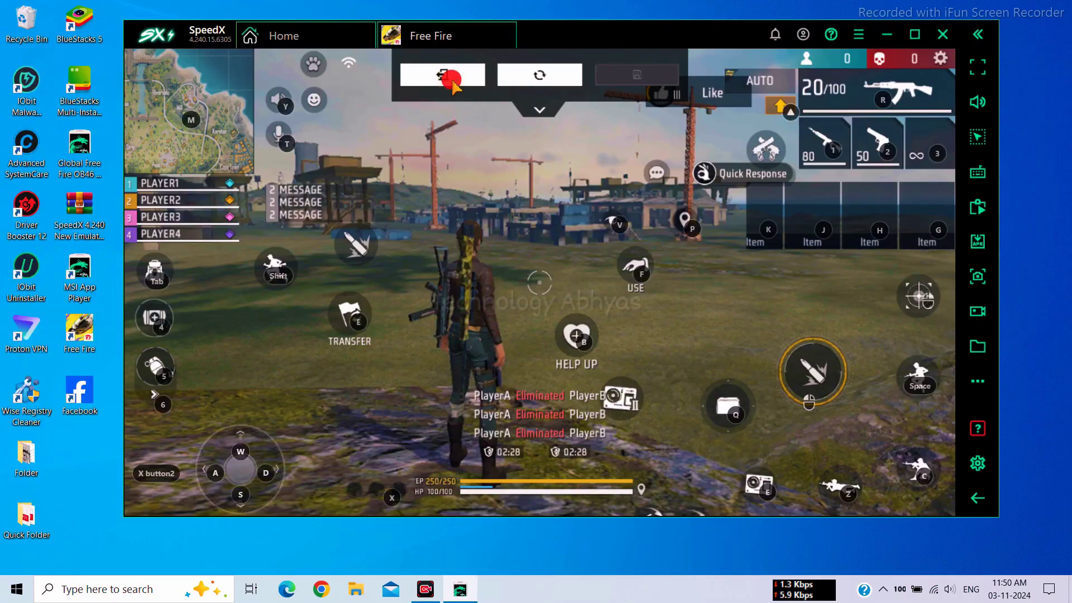
Lower the opacity of the on-screen game controls to near its minimum and return to the game lobby
{"action": "left_click", "coordinate": [972, 174]}
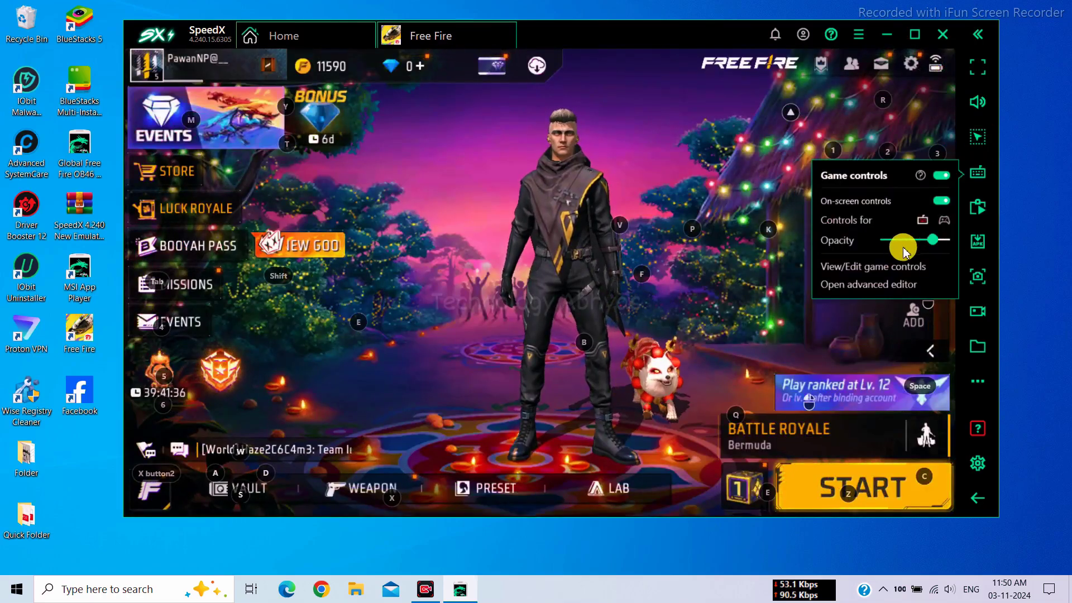
{"action": "left_click_drag", "start_coordinate": [905, 248], "coordinate": [889, 241]}
{"action": "left_click", "coordinate": [690, 231]}
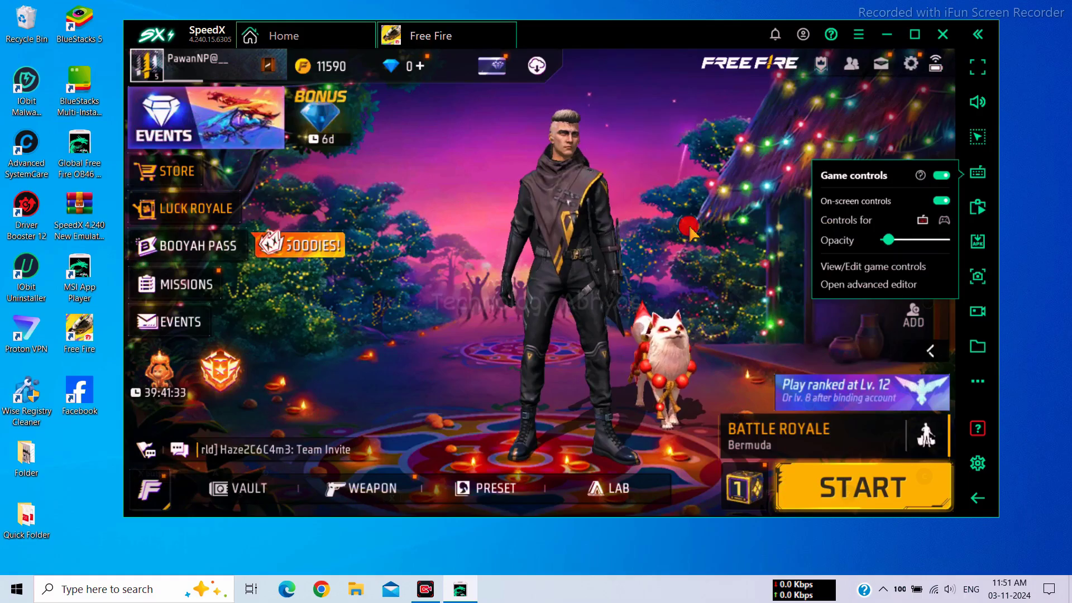
{"action": "left_click", "coordinate": [536, 279]}
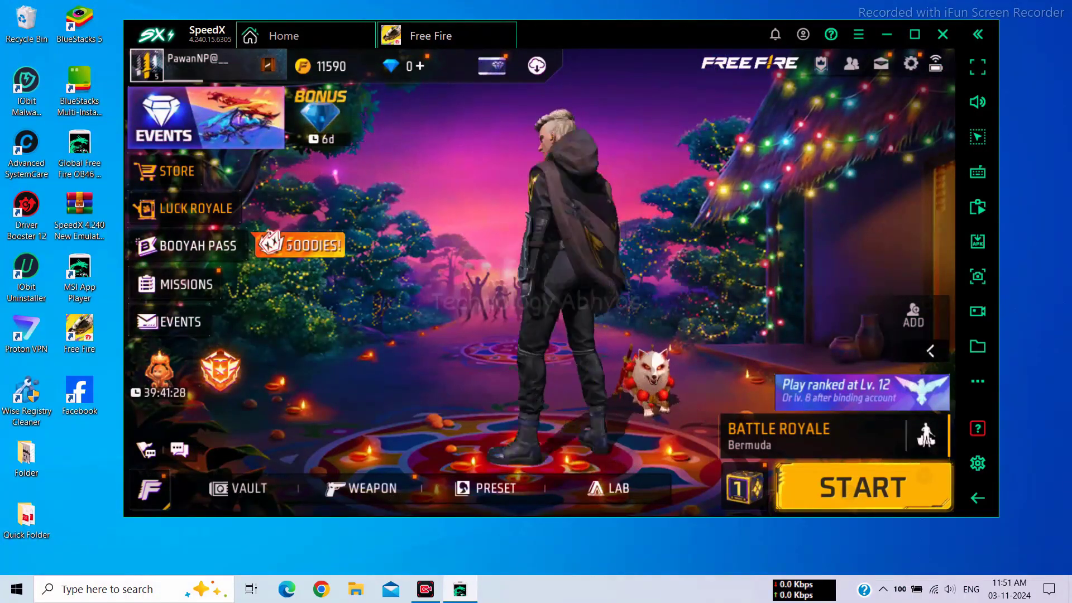